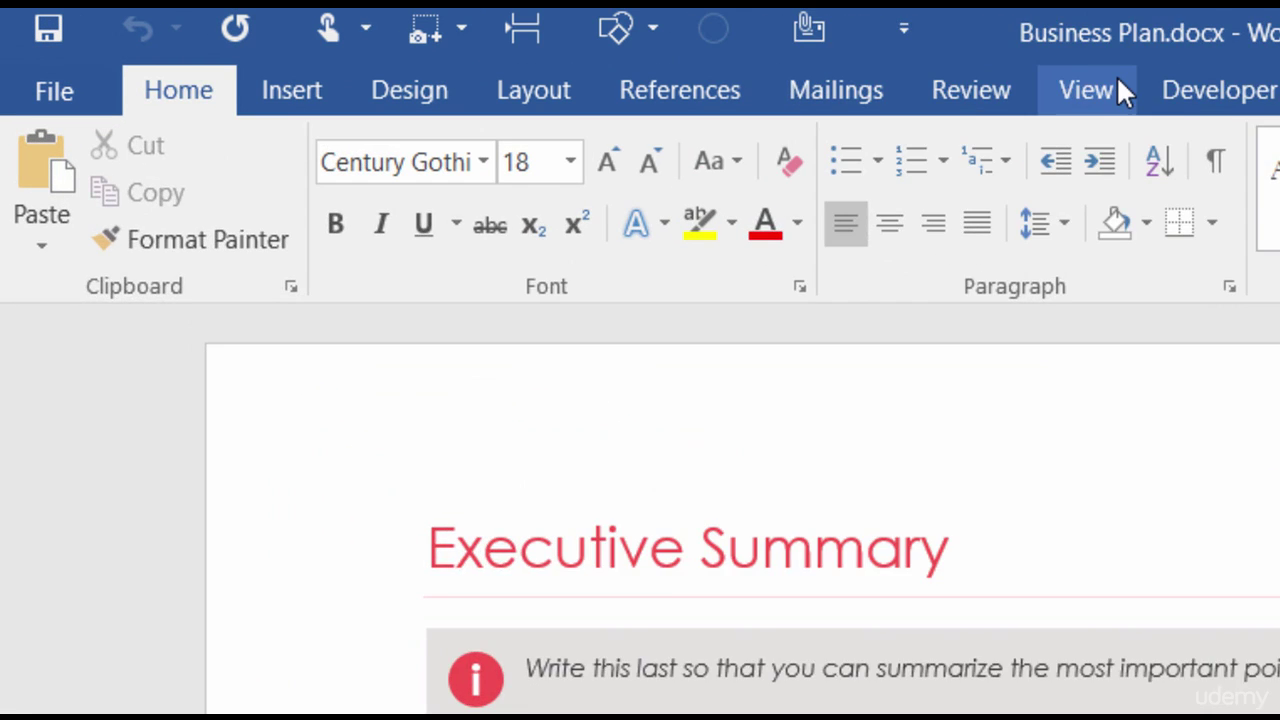
# Step: Show the Navigation pane and list the document's headings in it
pyautogui.click(1116, 88)
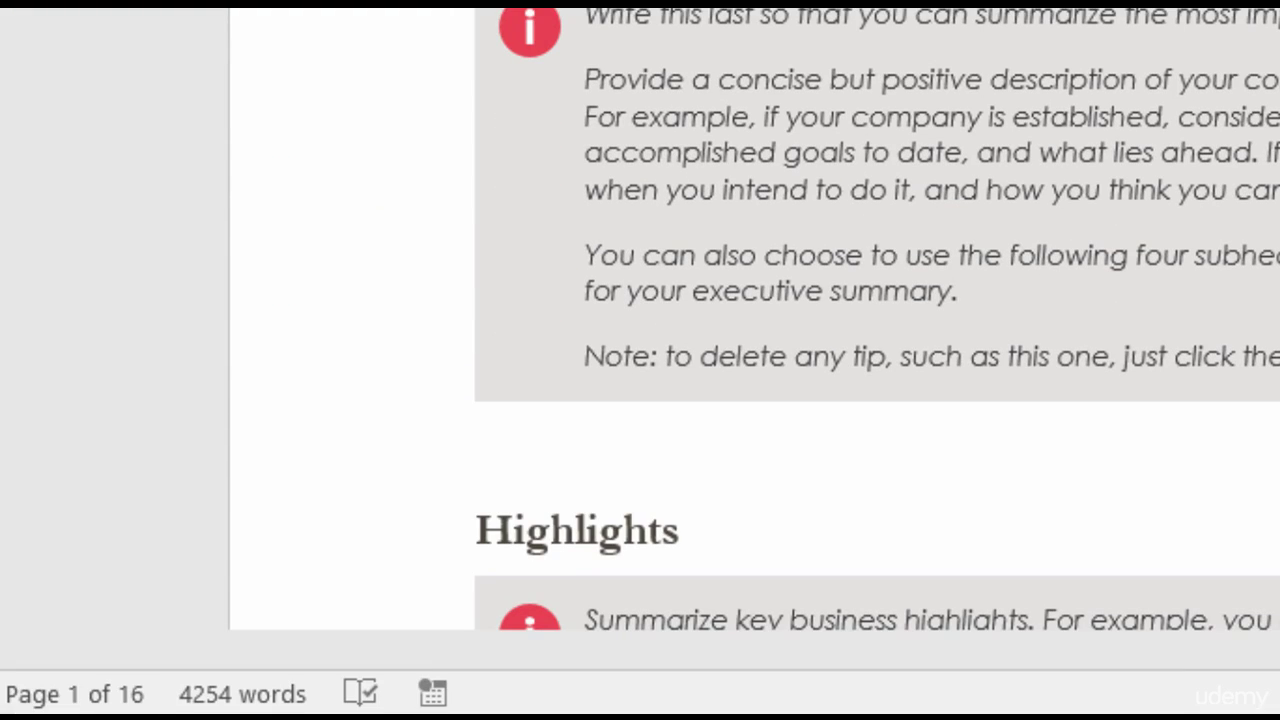
pyautogui.click(50, 703)
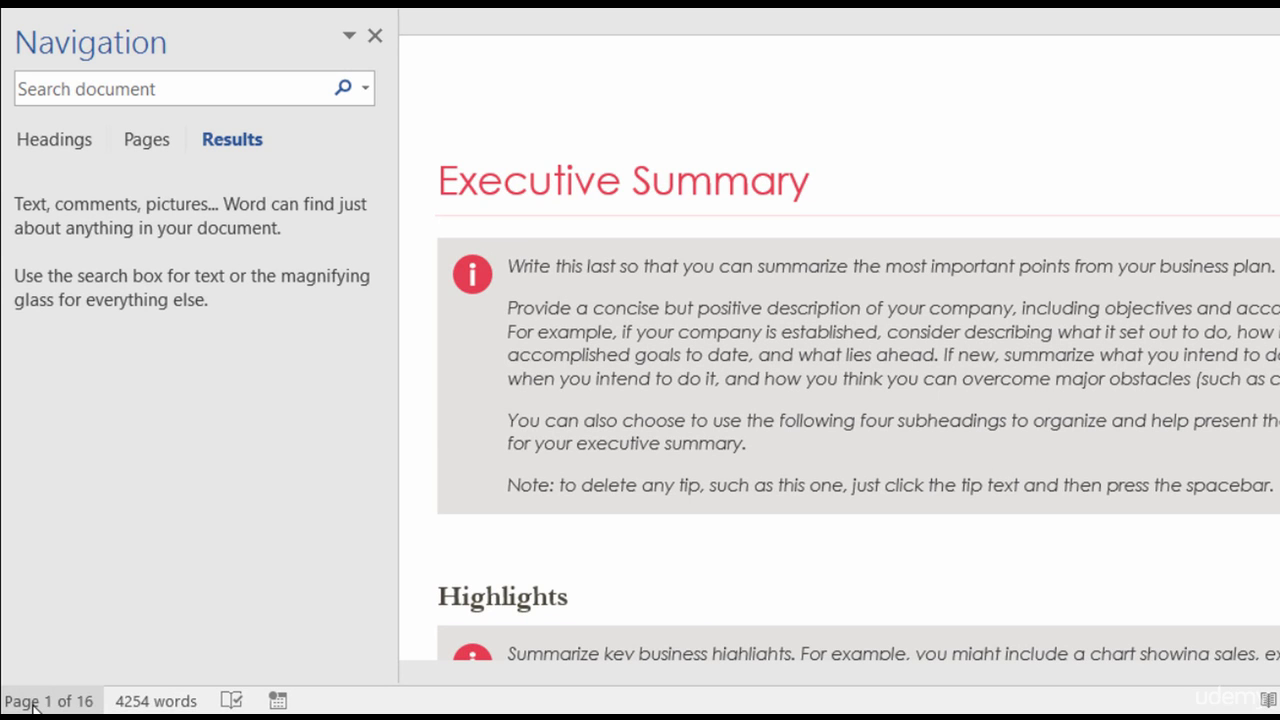
pyautogui.click(55, 140)
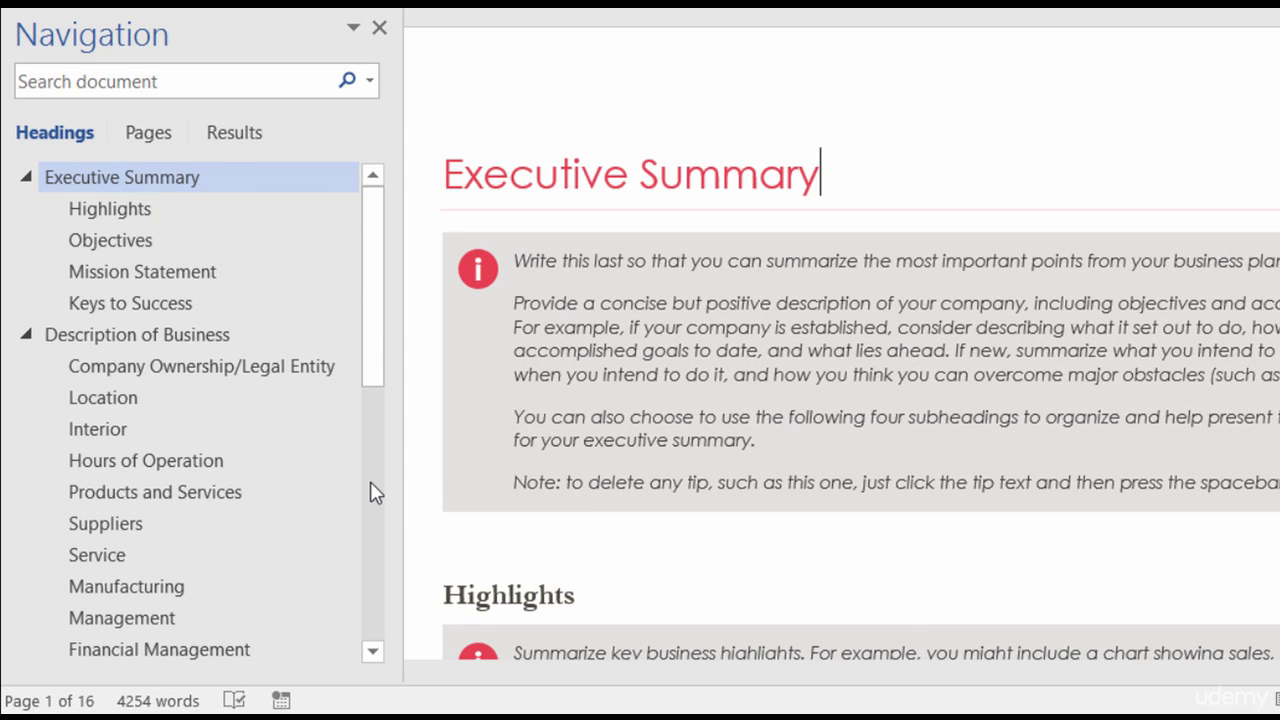
# Step: Jump through the document by its headings: Appendix, Marketing, Advertising and Promotion, Objectives and Highlights
pyautogui.click(370, 492)
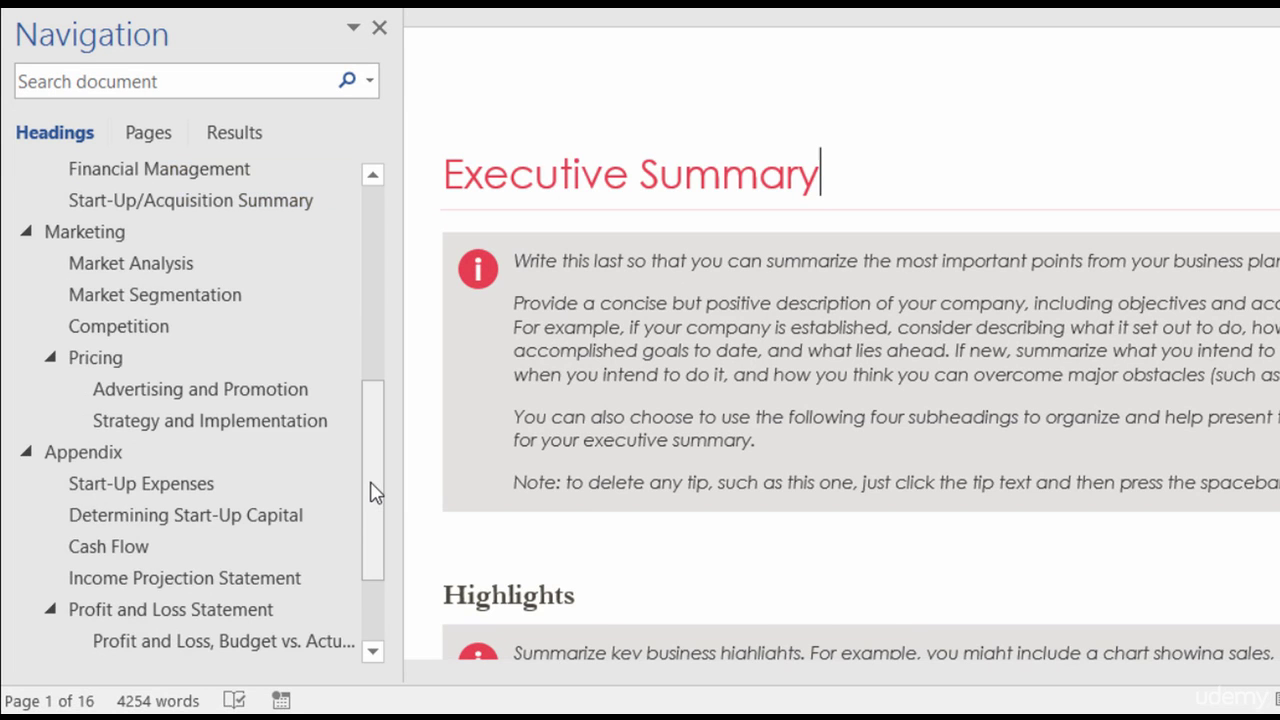
pyautogui.click(285, 466)
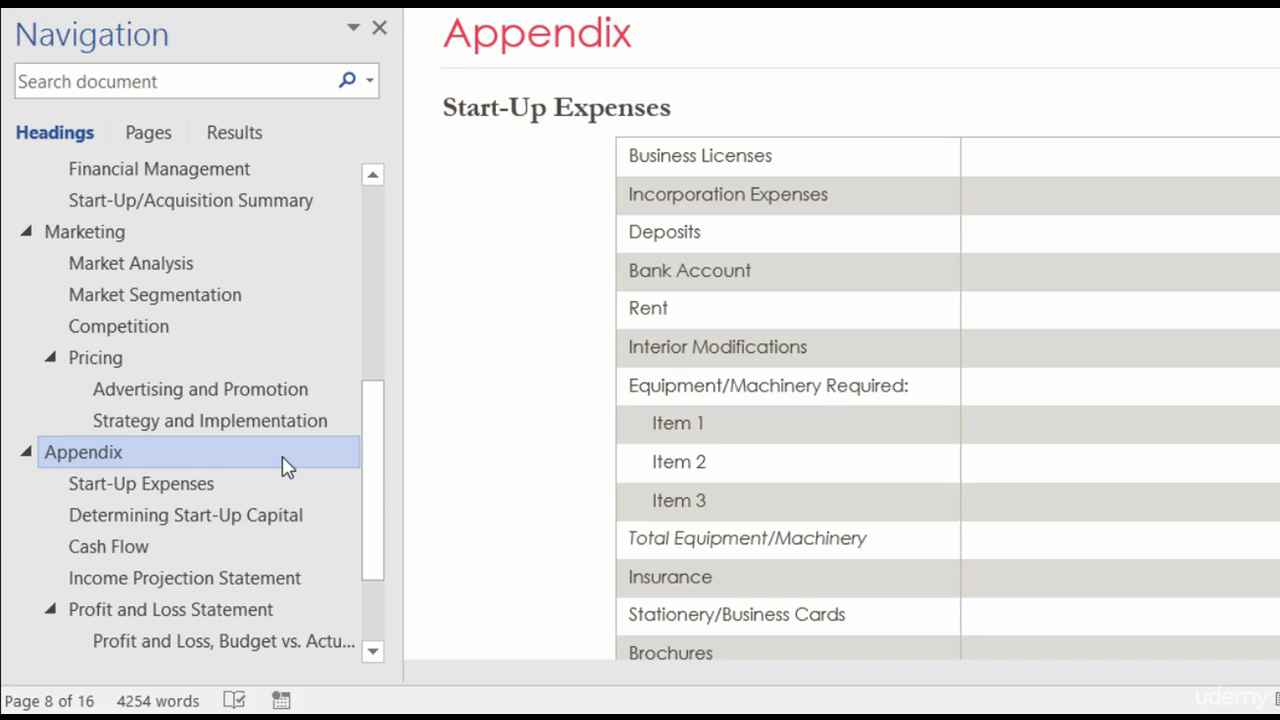
pyautogui.click(240, 243)
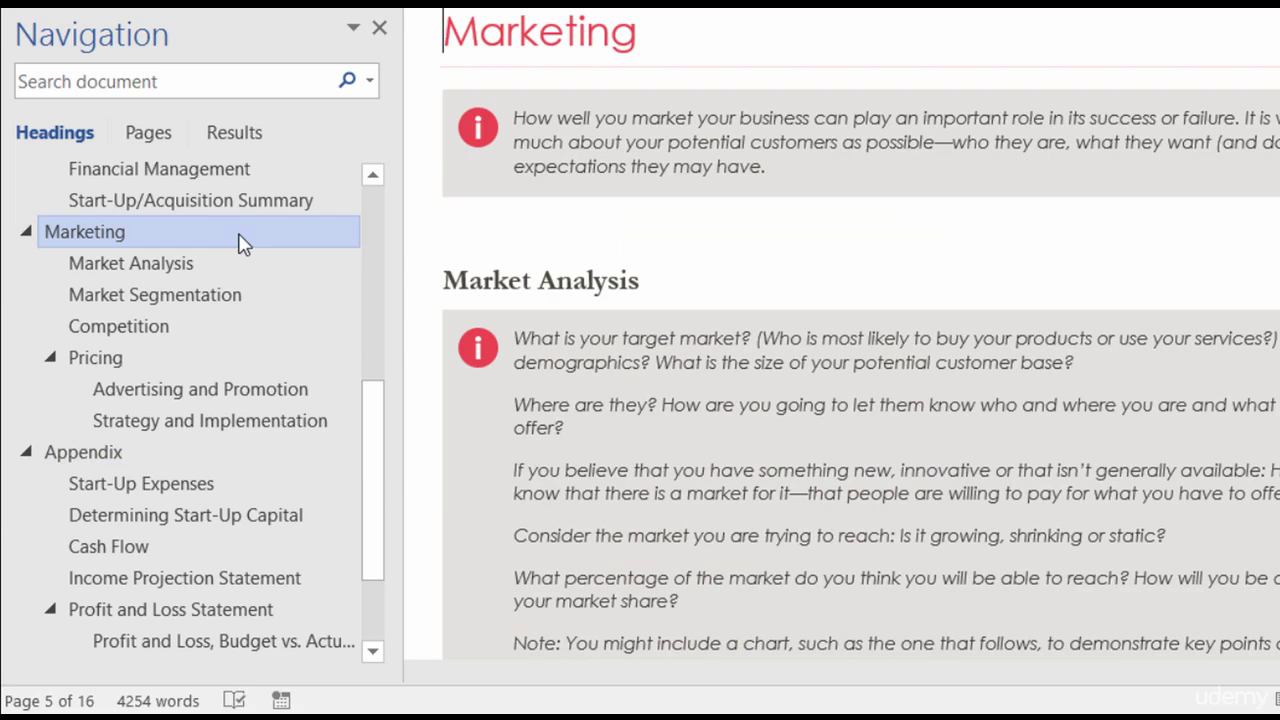
pyautogui.click(265, 391)
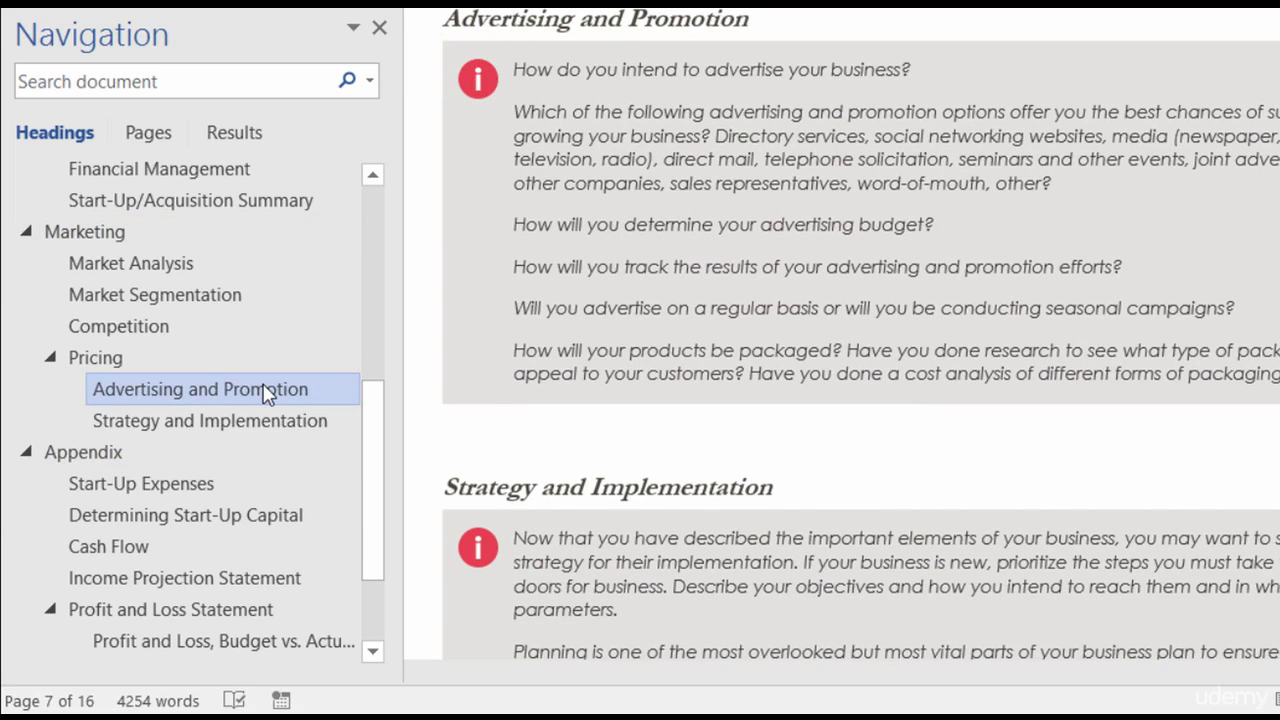
pyautogui.click(367, 226)
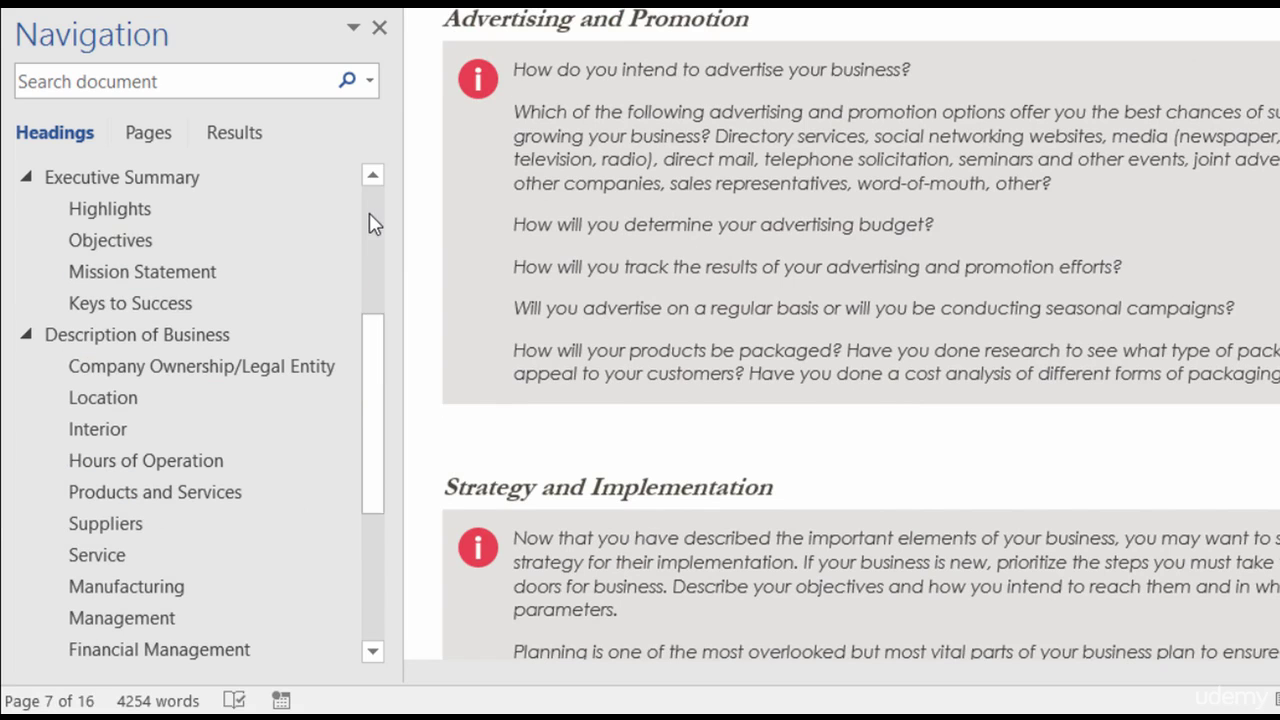
pyautogui.click(209, 248)
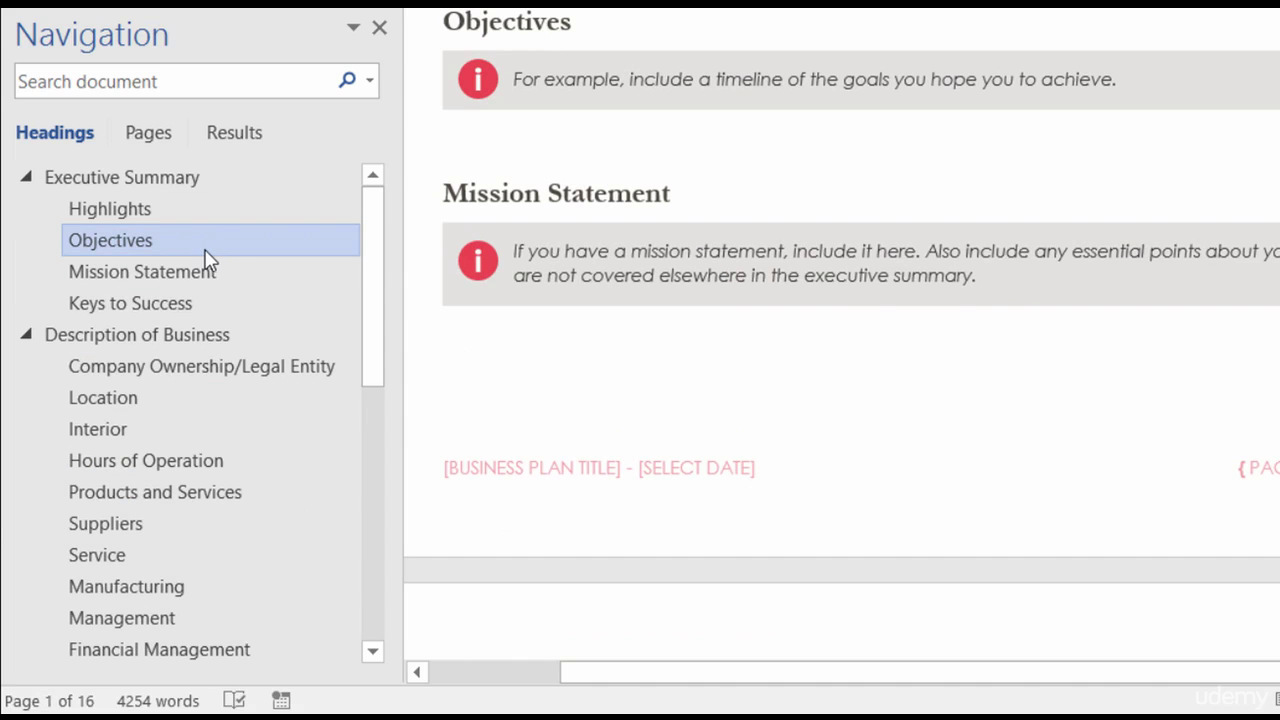
pyautogui.click(200, 213)
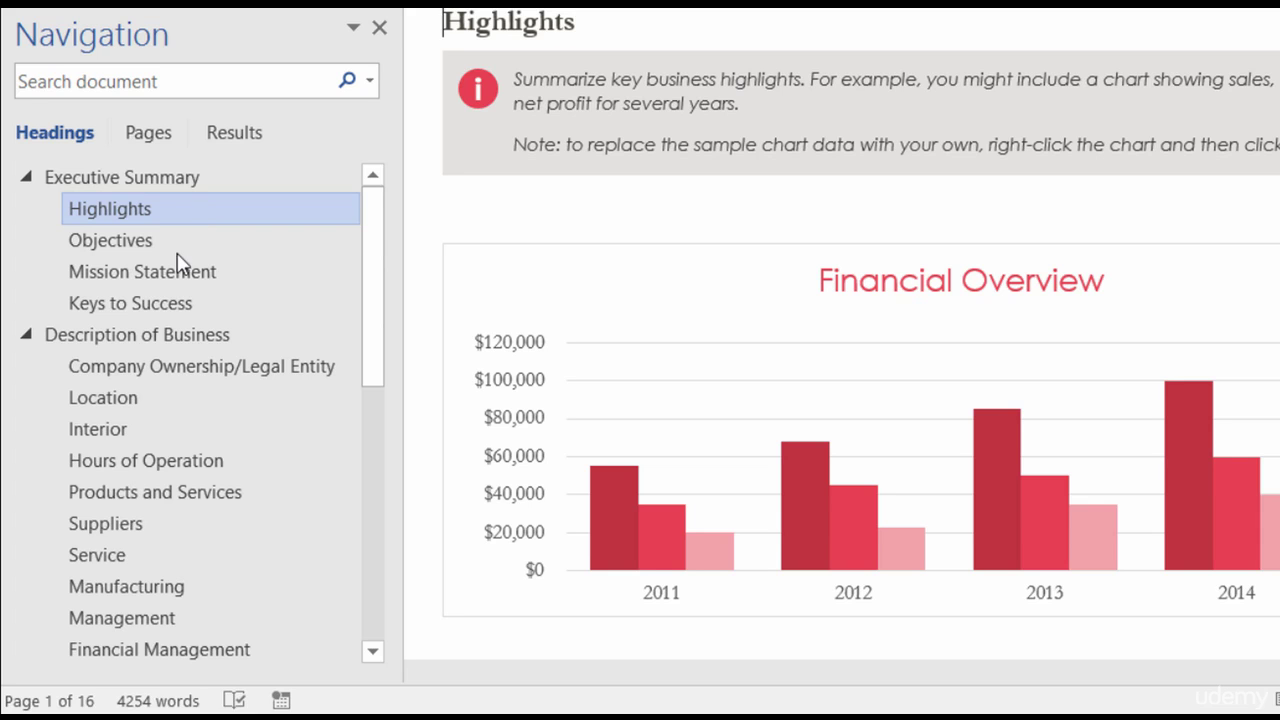
# Step: Move the Interior section above the Location section within Description of Business
pyautogui.click(103, 398)
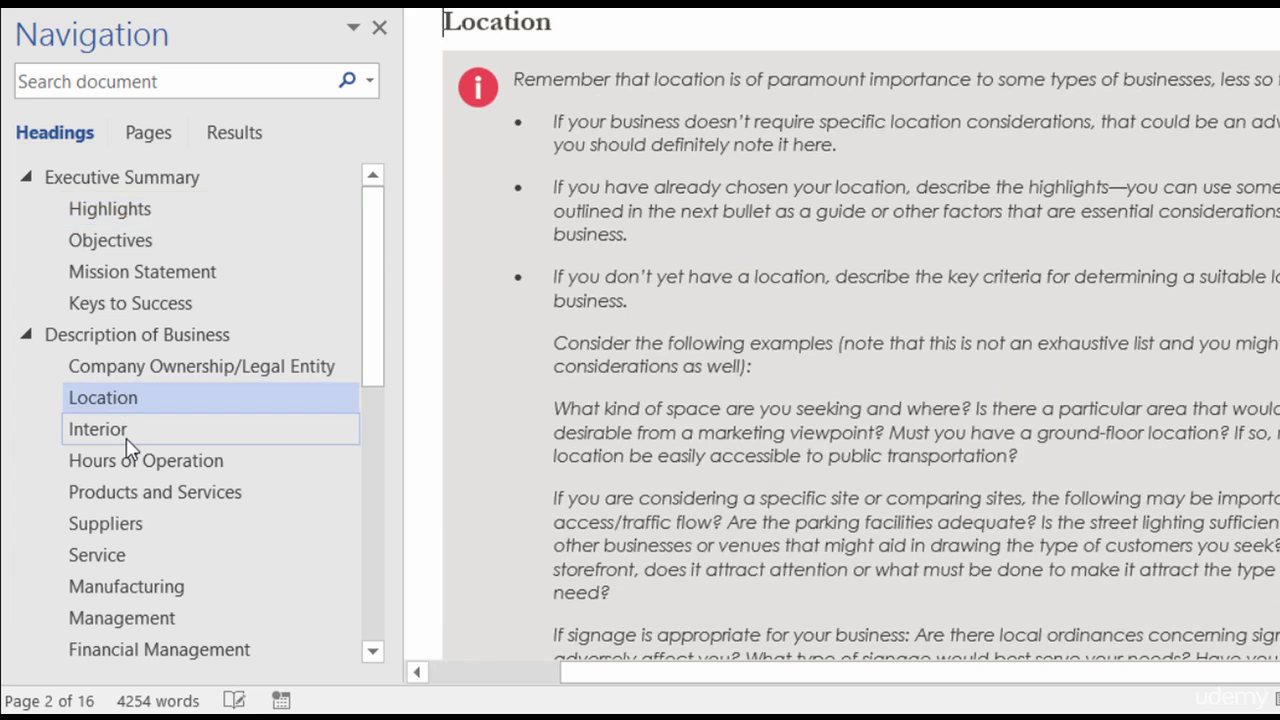
pyautogui.click(98, 429)
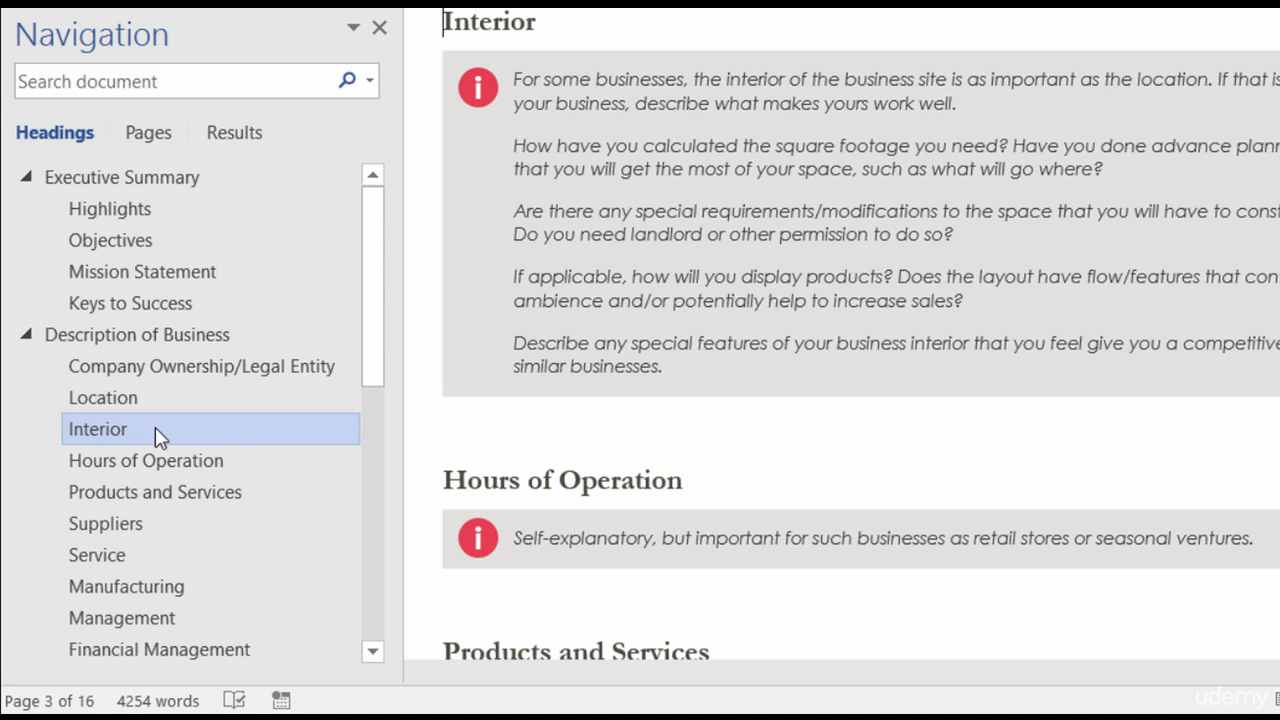
pyautogui.moveTo(155, 429); pyautogui.dragTo(155, 397)
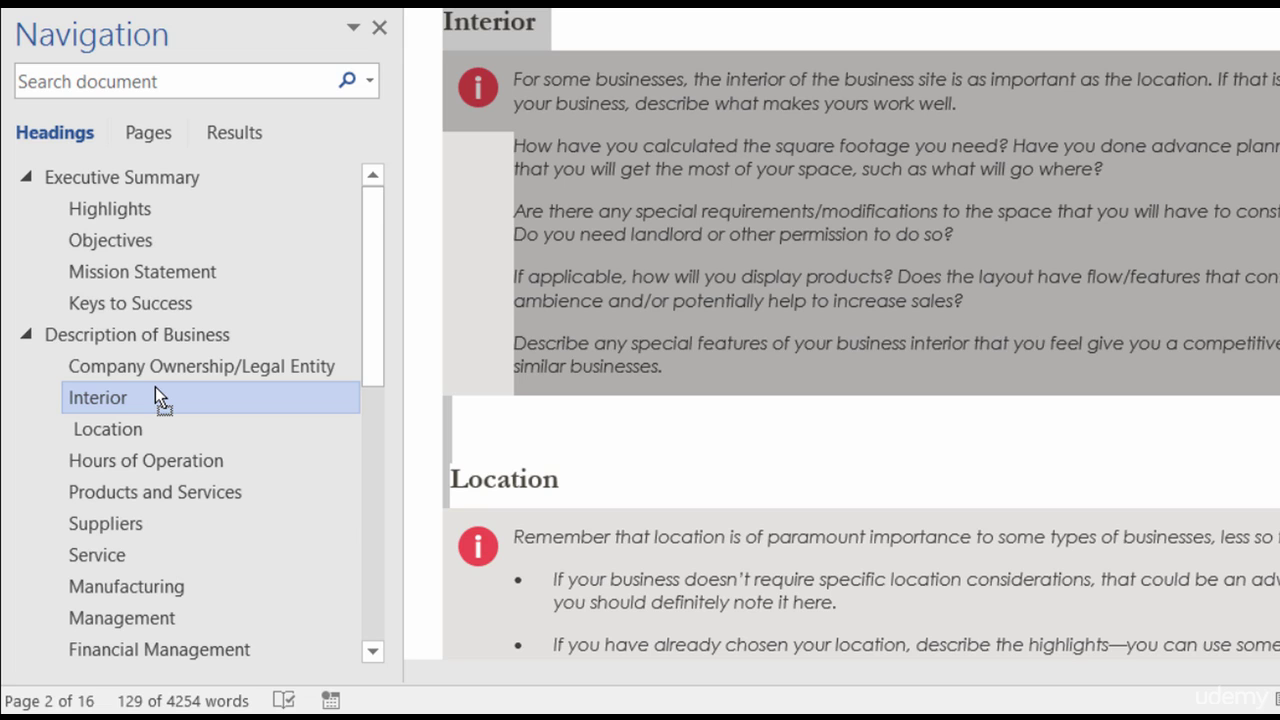
# Step: Promote the Management heading by one level
pyautogui.click(180, 622)
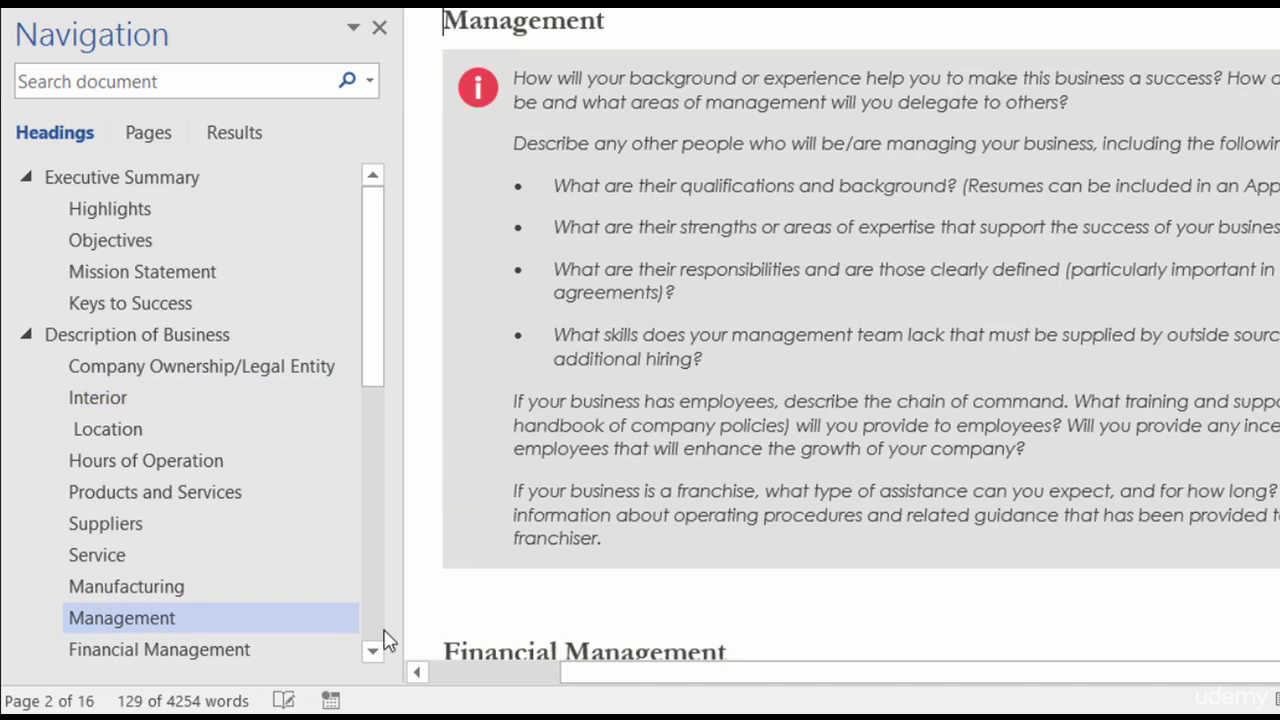
pyautogui.click(373, 658)
pyautogui.click(373, 655)
pyautogui.click(373, 655)
pyautogui.click(373, 655)
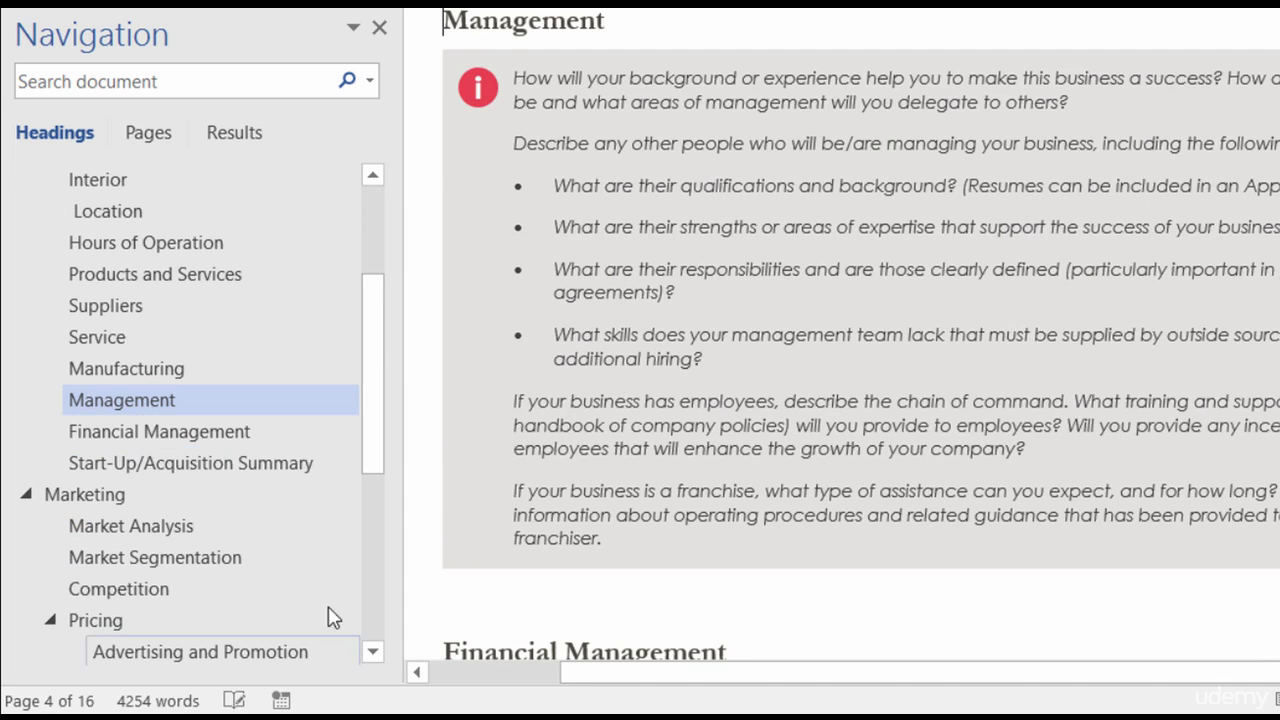
pyautogui.rightClick(201, 401)
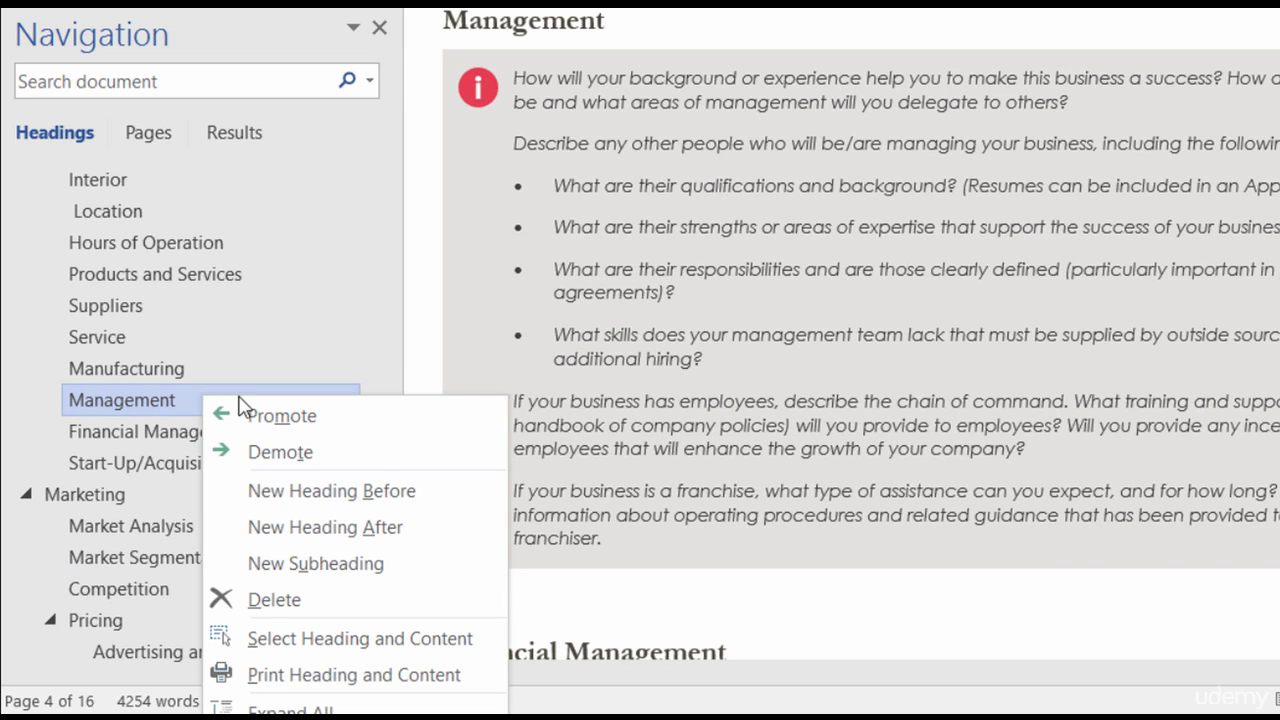
pyautogui.click(282, 416)
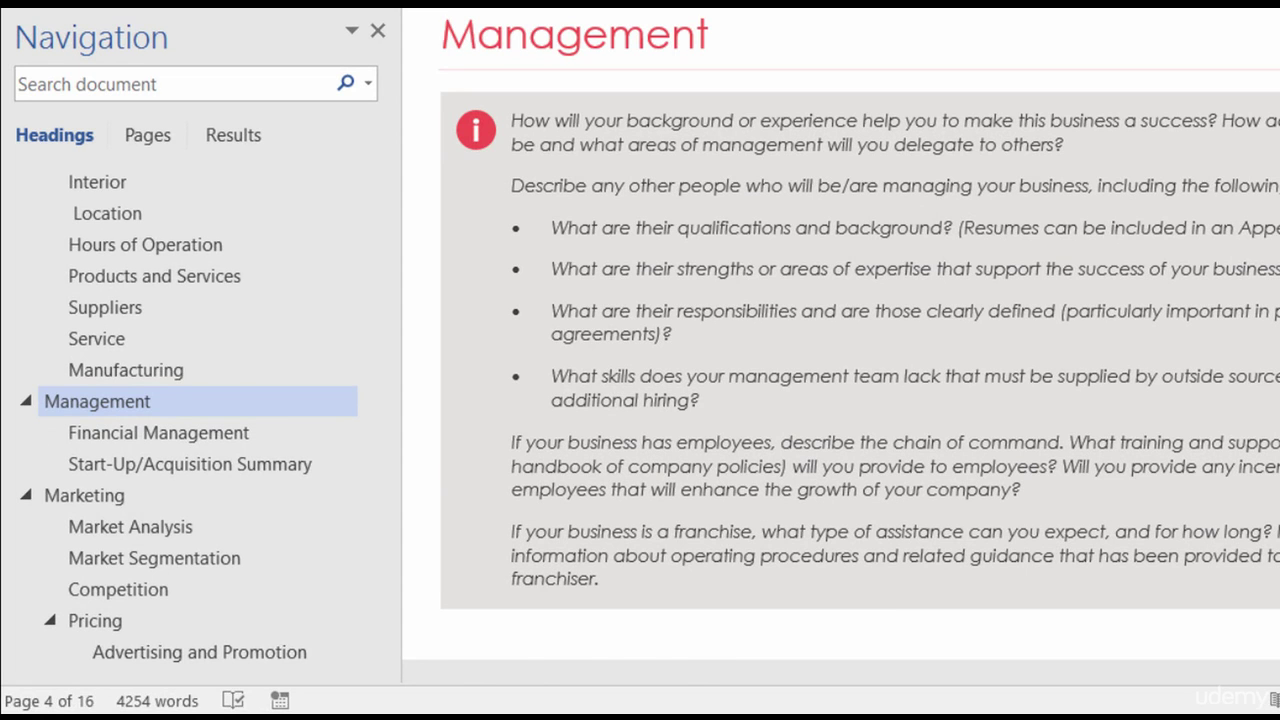
# Step: Return the Management heading to the Heading 2 style
pyautogui.hotkey('shift', 'End')
pyautogui.hotkey('ctrl', 'alt', '2')
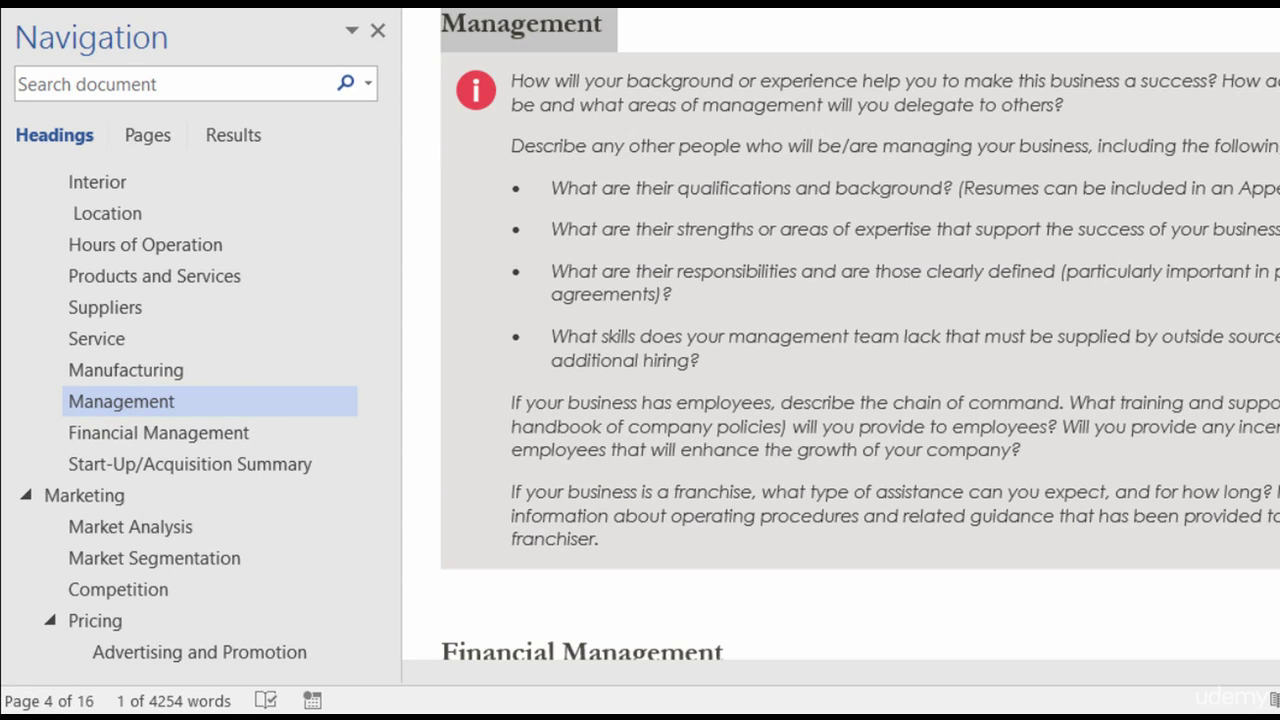
# Step: Select the Products and Services heading with its content, and clear the selection
pyautogui.click(198, 294)
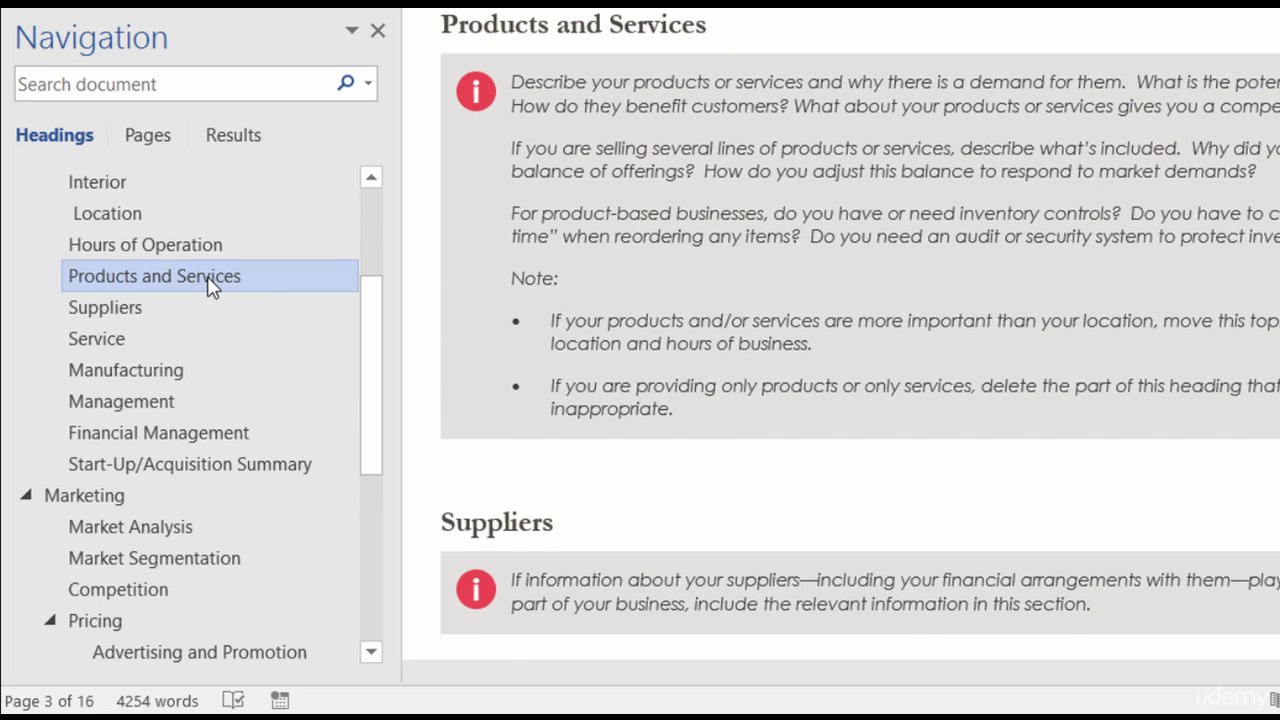
pyautogui.rightClick(210, 287)
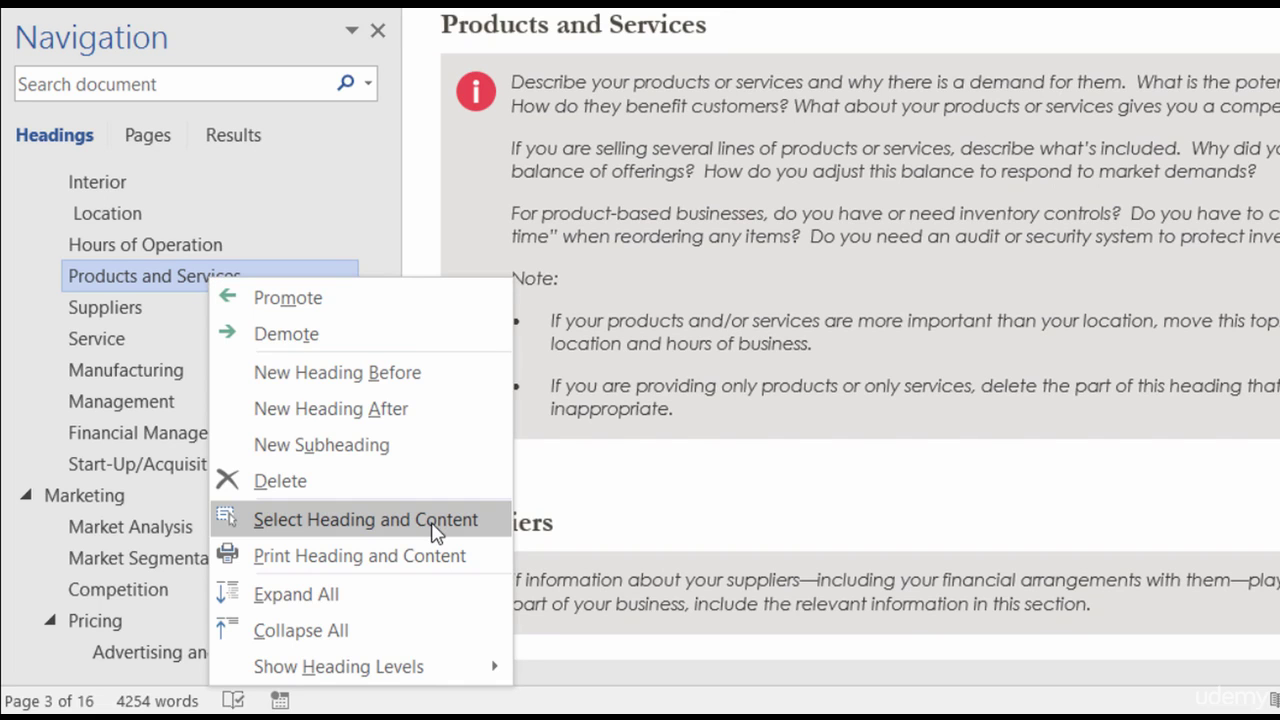
pyautogui.click(437, 520)
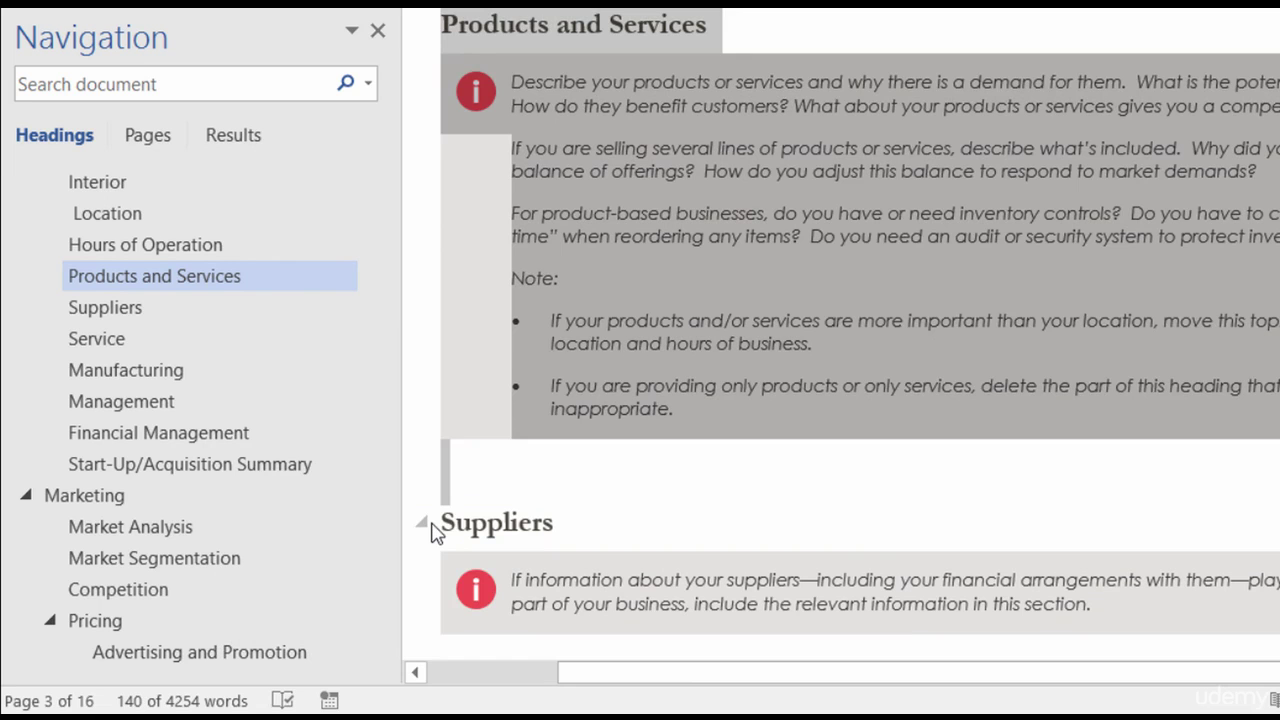
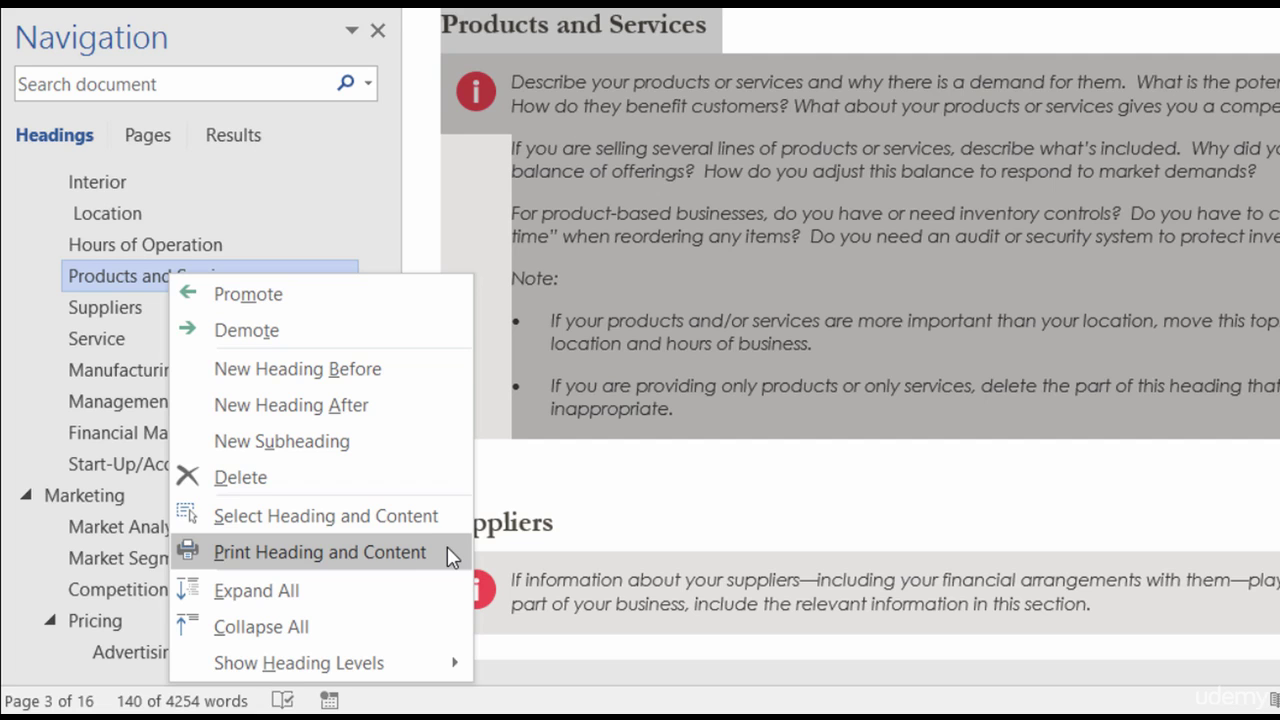
pyautogui.click(83, 275)
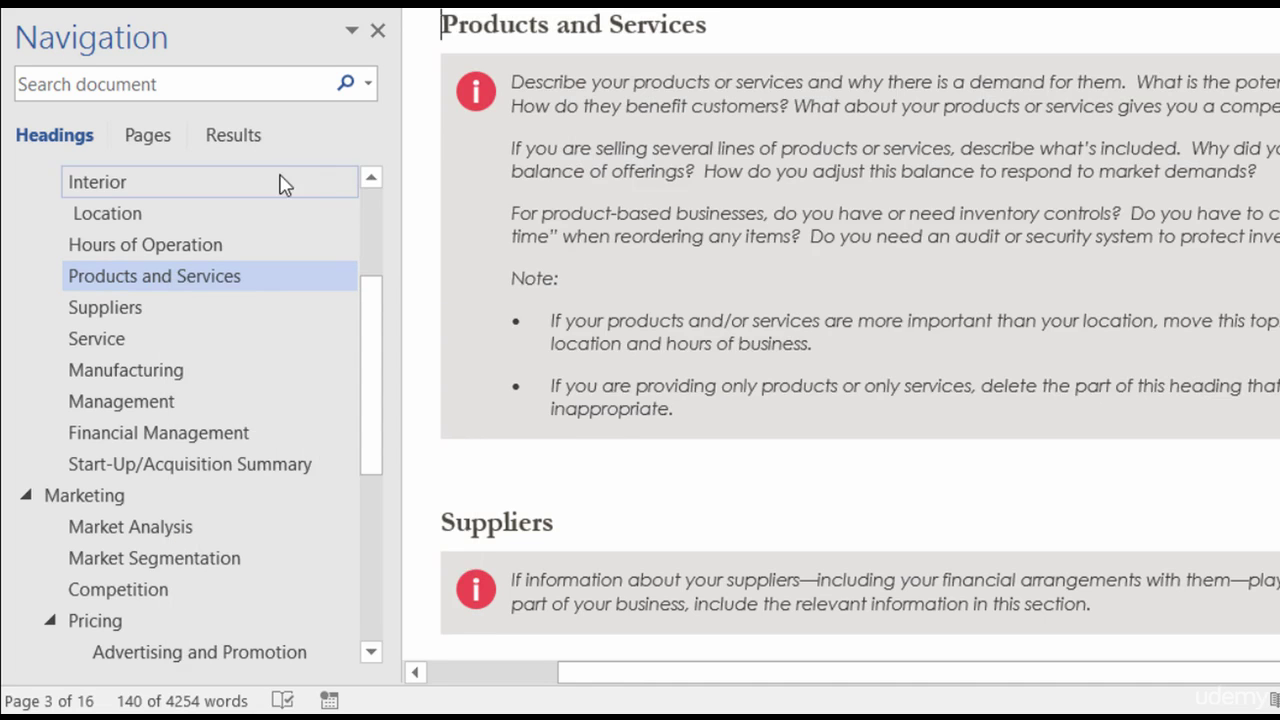
# Step: Select the Description of Business heading with all its content, and review how far the selection reaches through its subsections
pyautogui.click(371, 178)
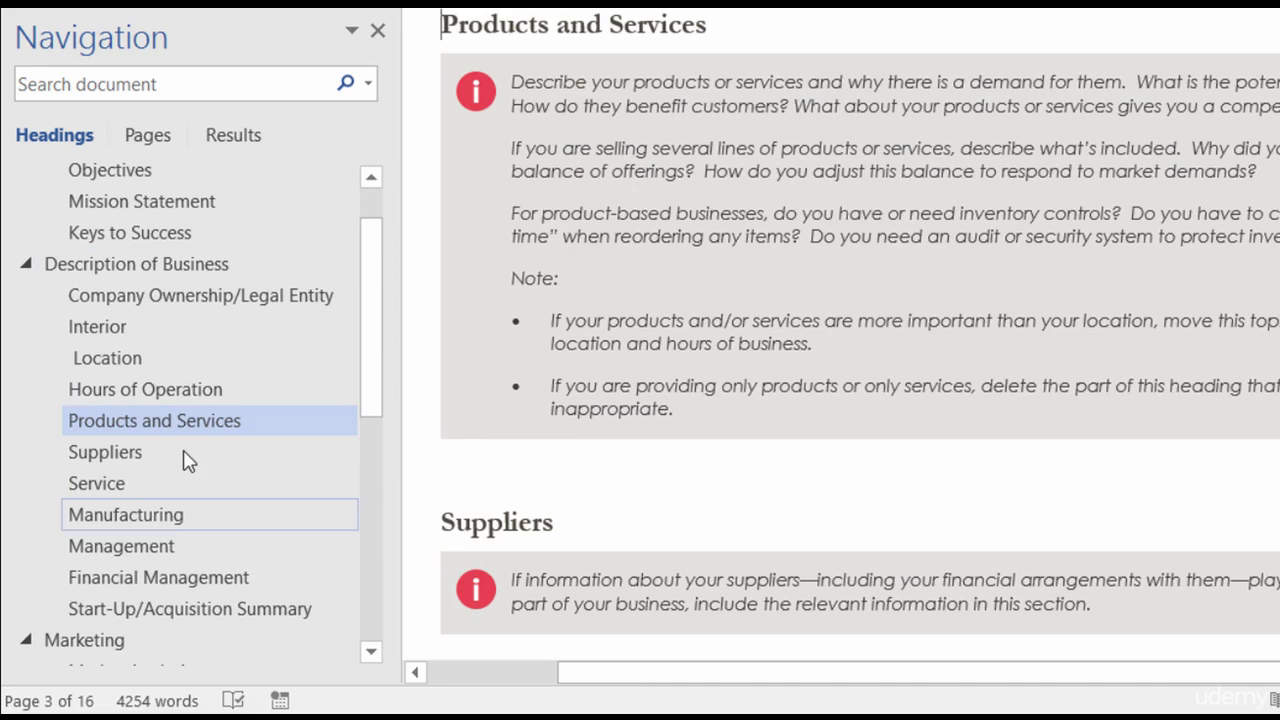
pyautogui.click(146, 274)
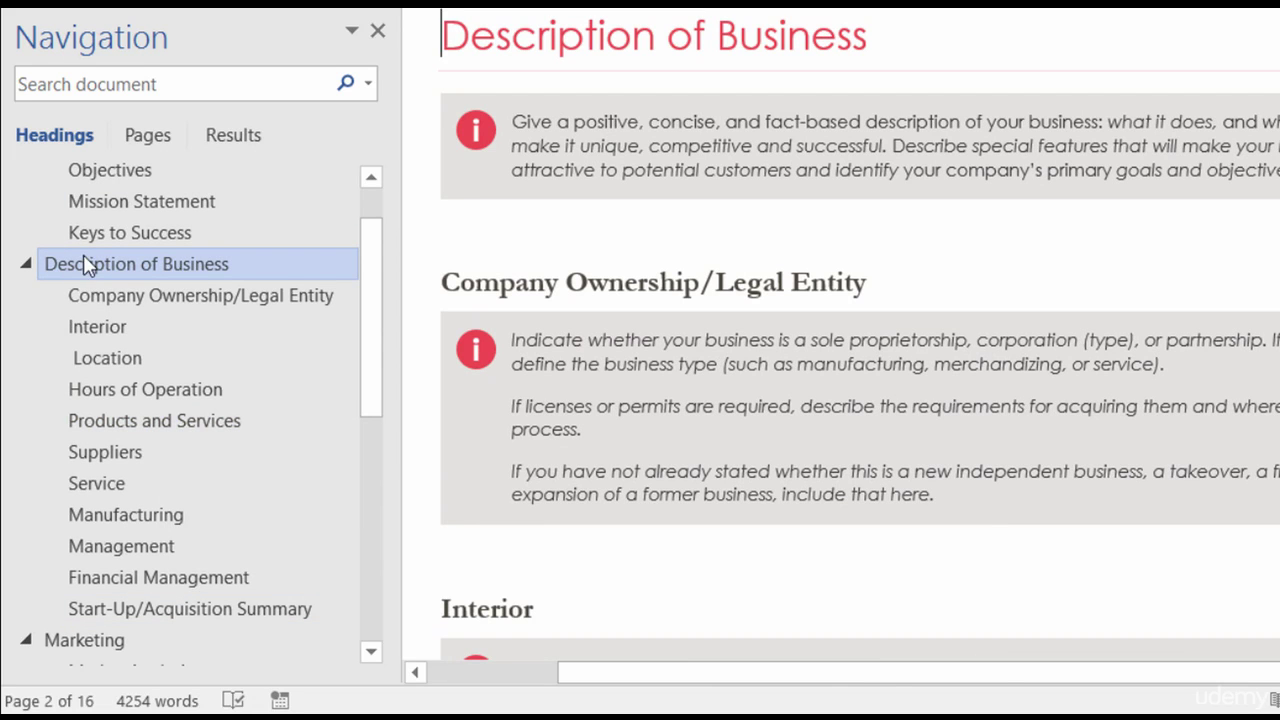
pyautogui.rightClick(157, 268)
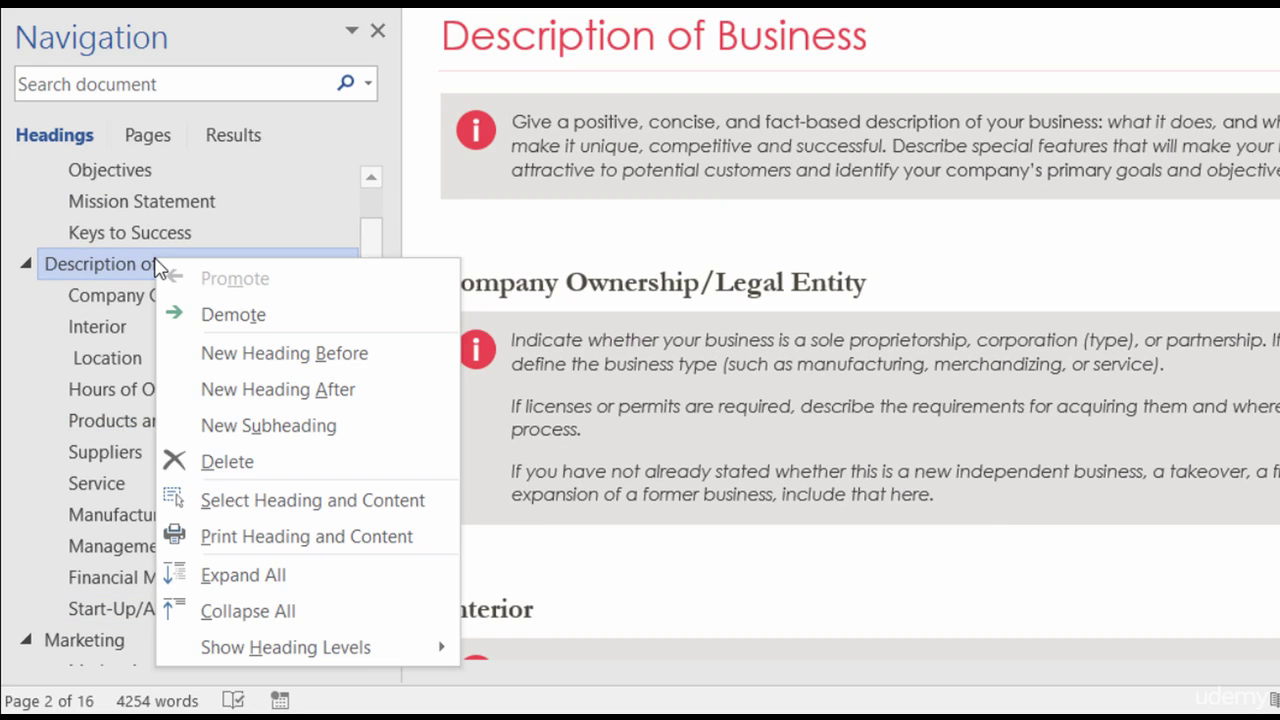
pyautogui.click(381, 505)
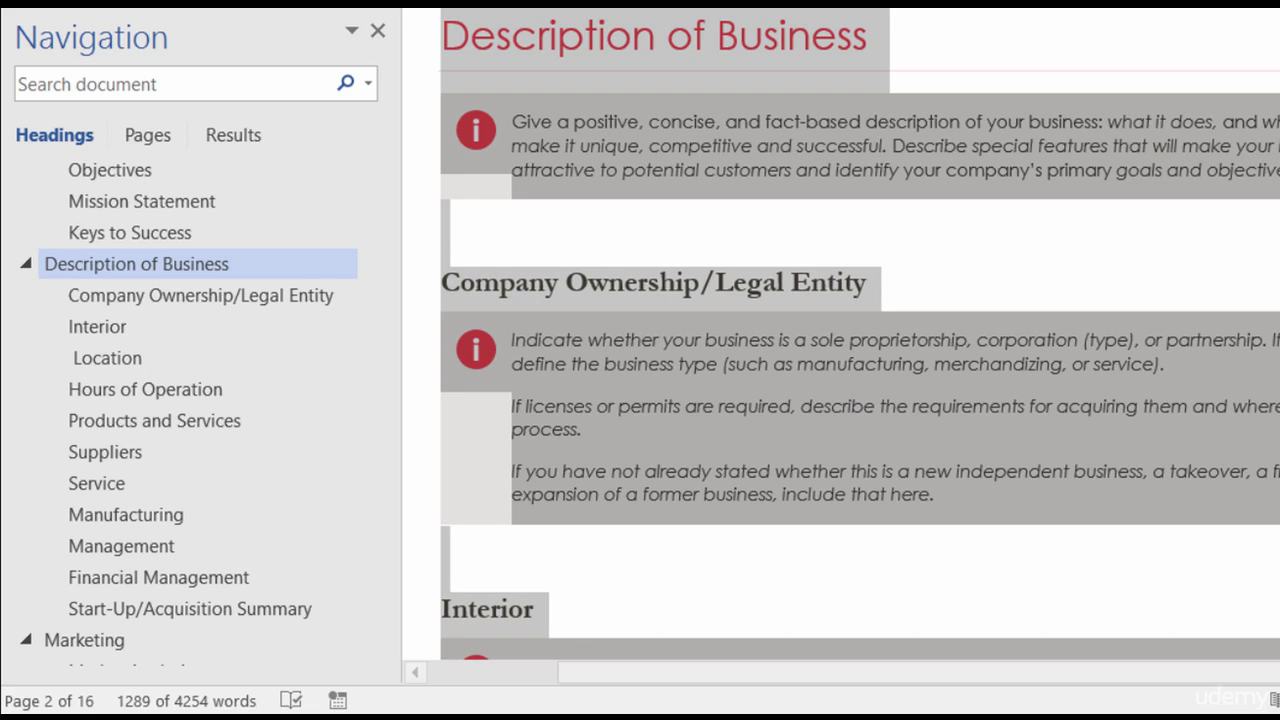
pyautogui.click(107, 357)
pyautogui.scroll(-15, 860, 334)
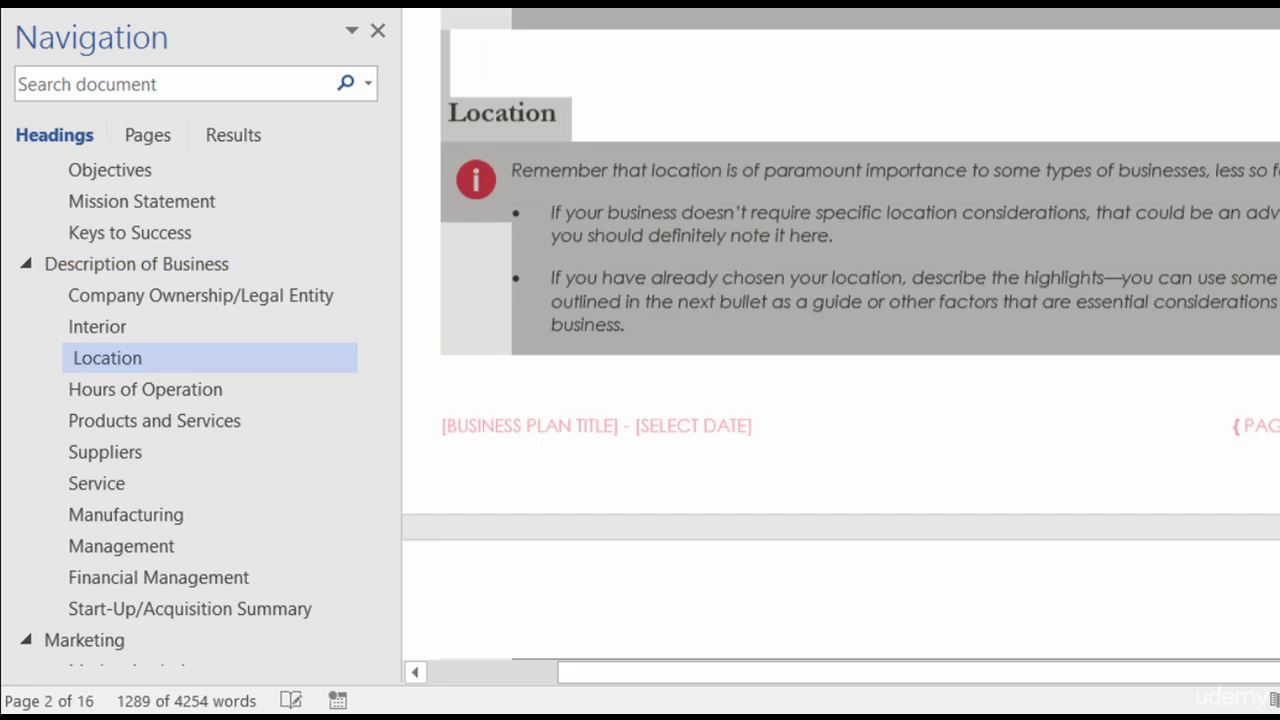
pyautogui.scroll(-12, 860, 334)
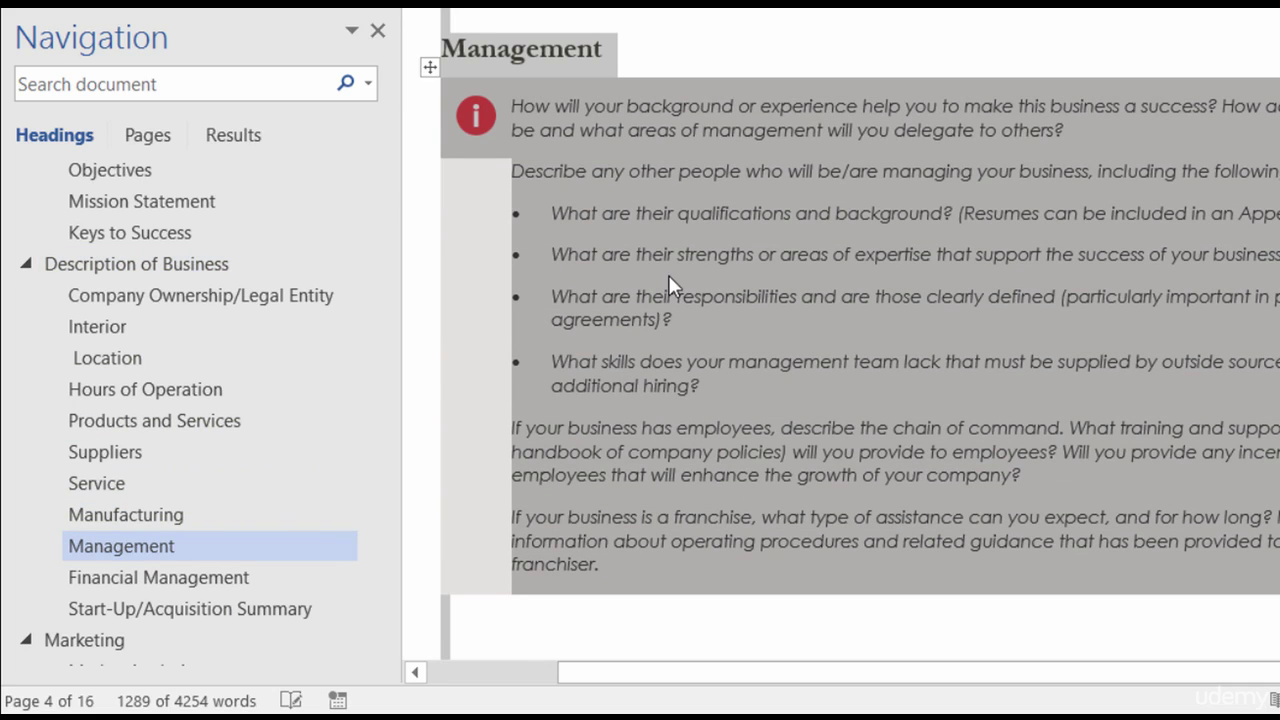
# Step: Collapse all headings in the outline and jump between the main sections, ending at Appendix
pyautogui.rightClick(183, 264)
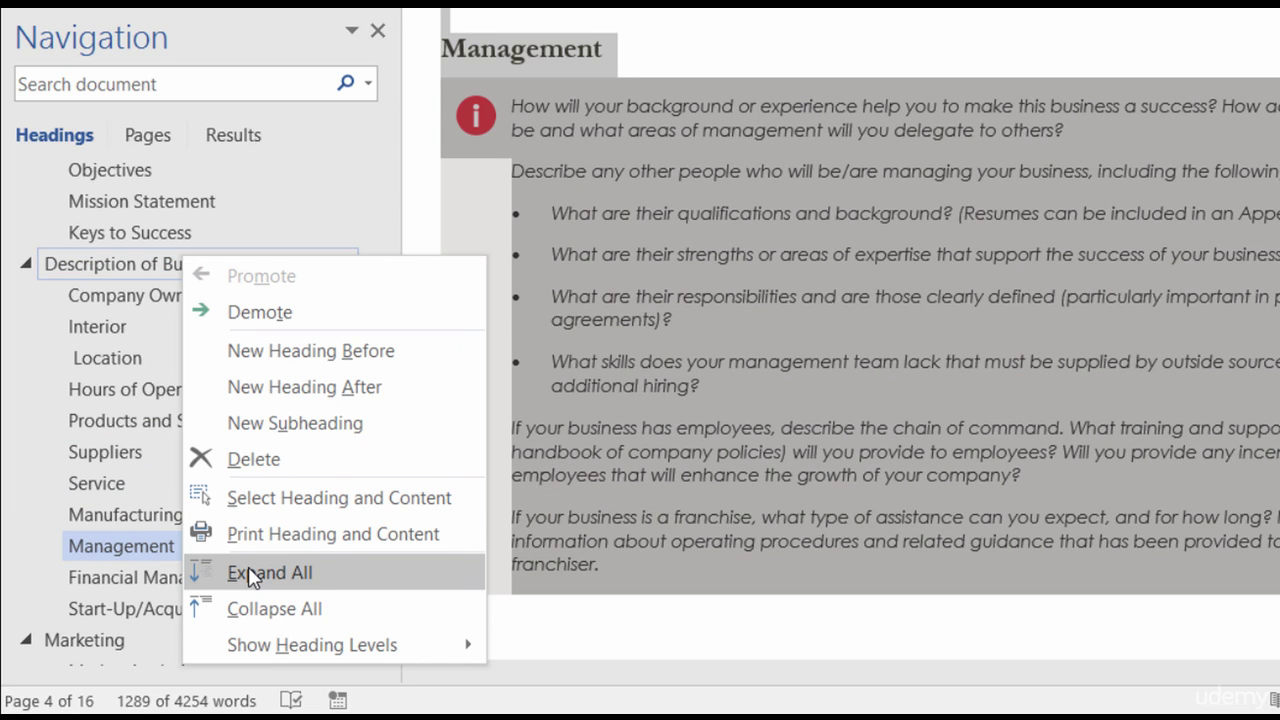
pyautogui.click(277, 612)
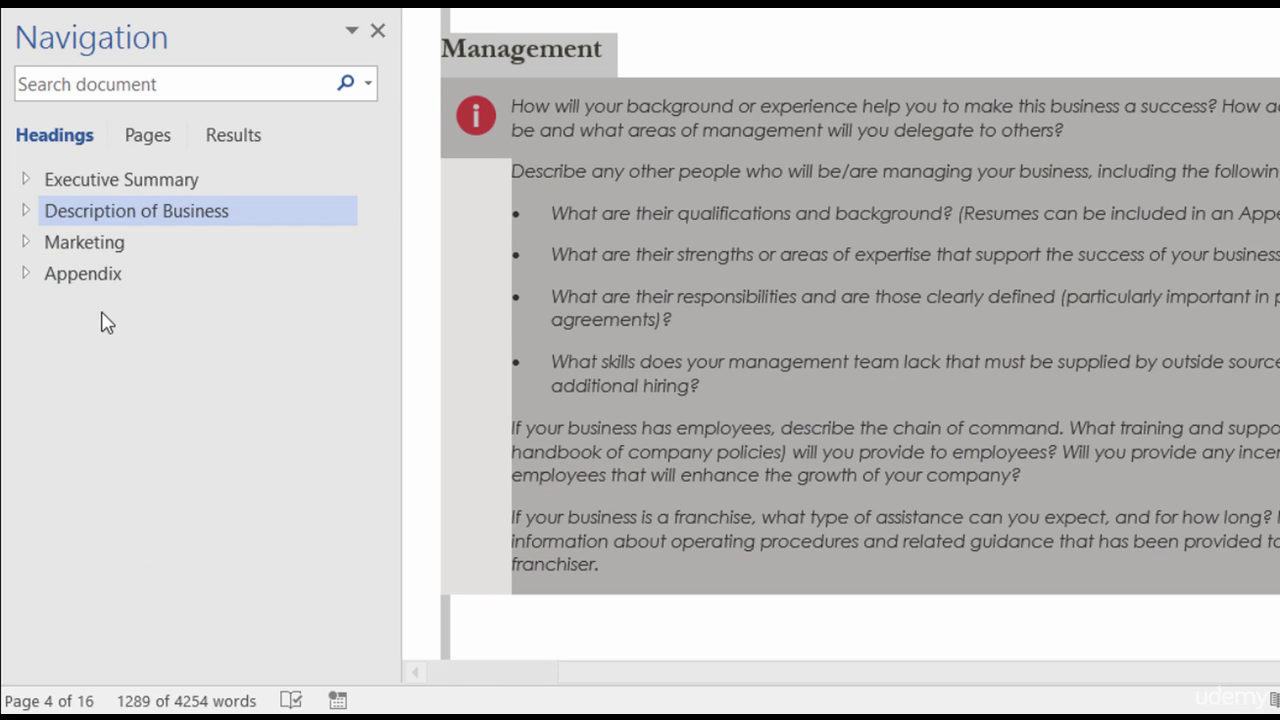
pyautogui.click(90, 282)
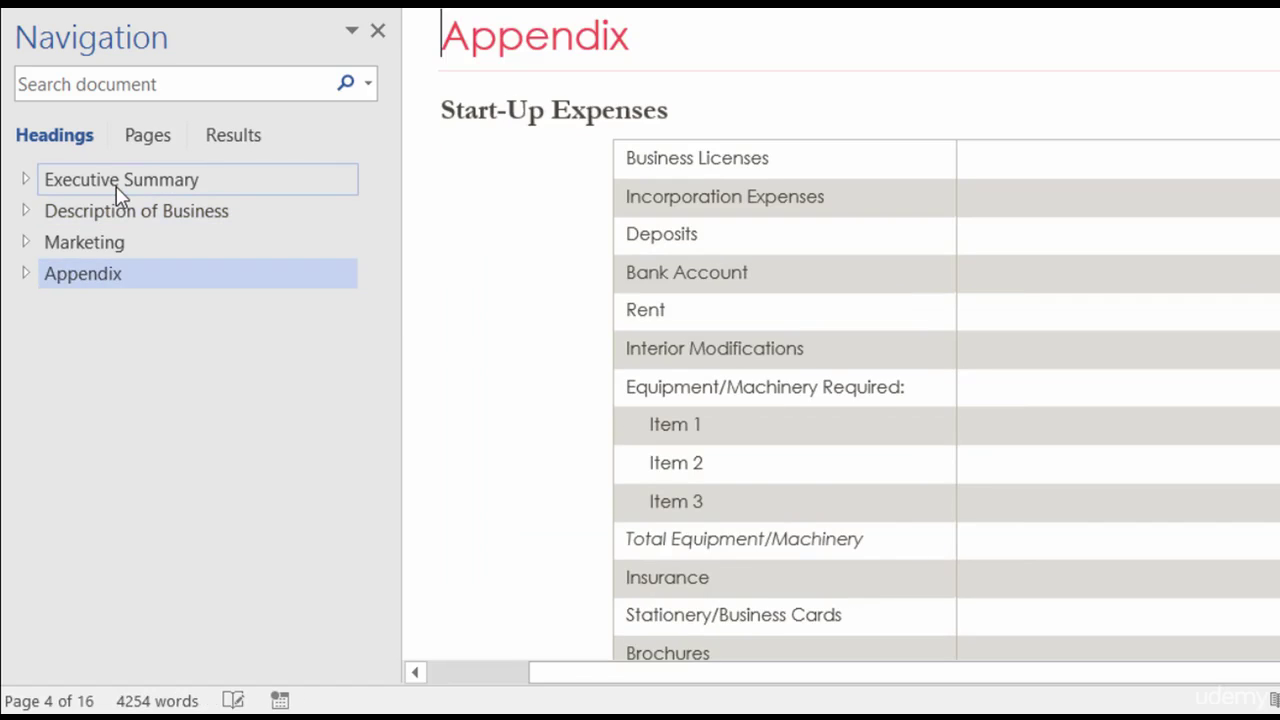
pyautogui.click(118, 182)
pyautogui.click(126, 212)
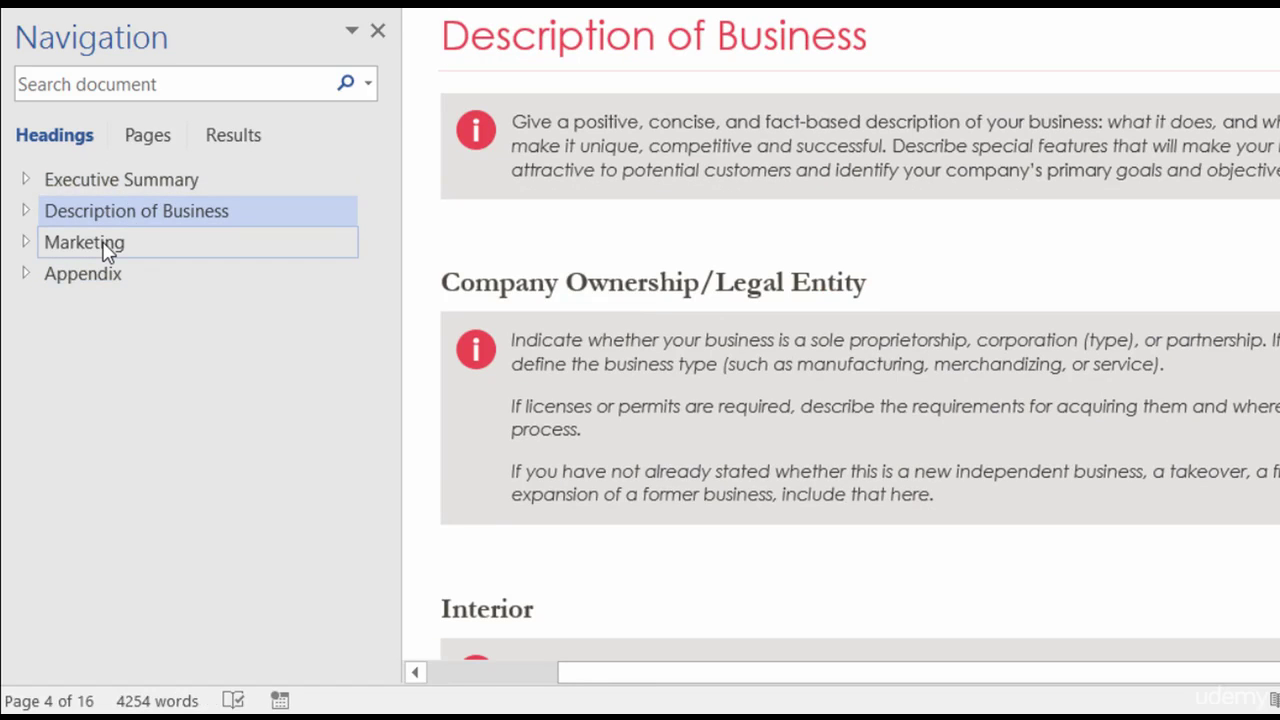
pyautogui.click(108, 250)
pyautogui.click(106, 280)
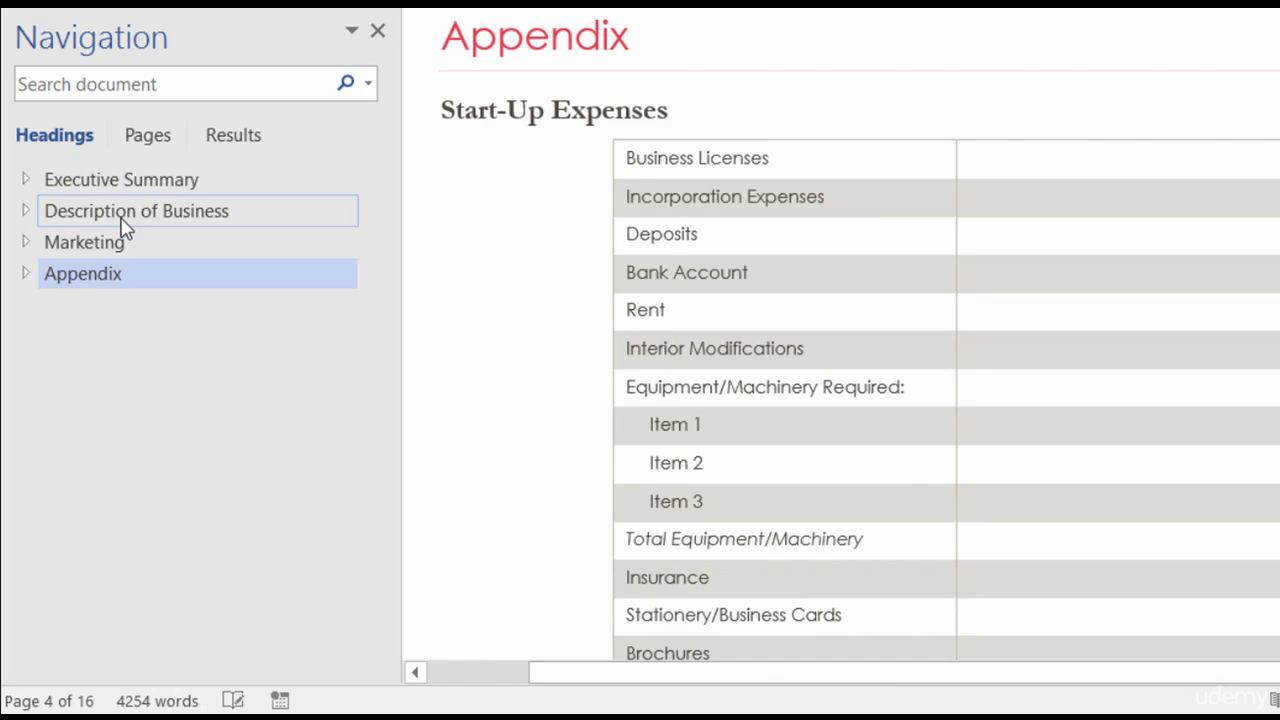
# Step: Go to Description of Business and expand all headings in the outline
pyautogui.click(124, 218)
pyautogui.rightClick(123, 218)
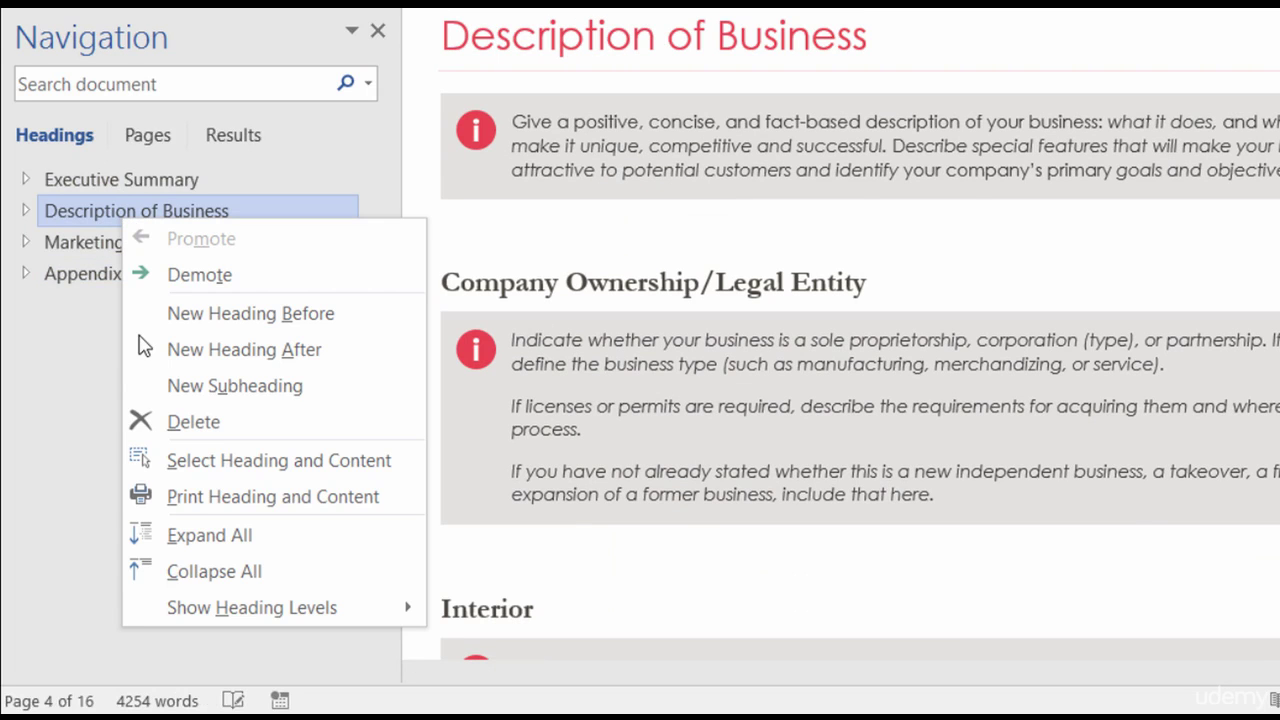
pyautogui.click(211, 535)
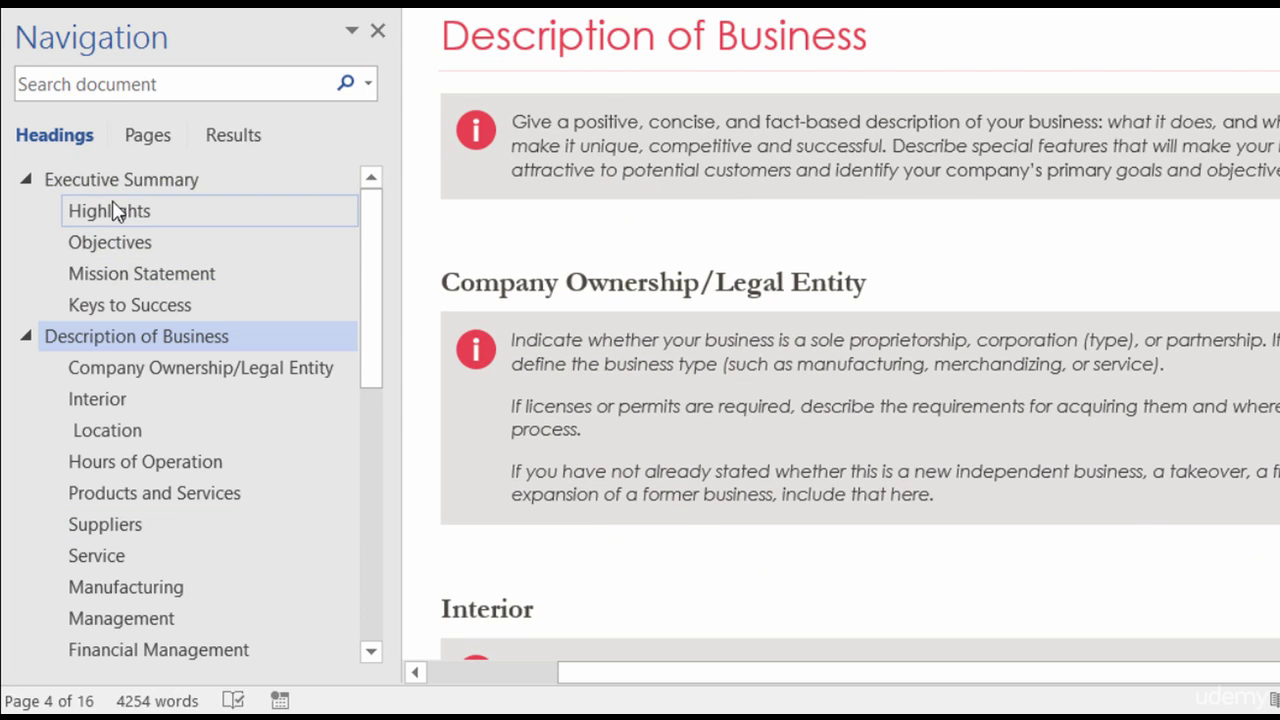
# Step: Collapse only the Executive Summary, Description of Business and Appendix headings in the outline
pyautogui.click(25, 181)
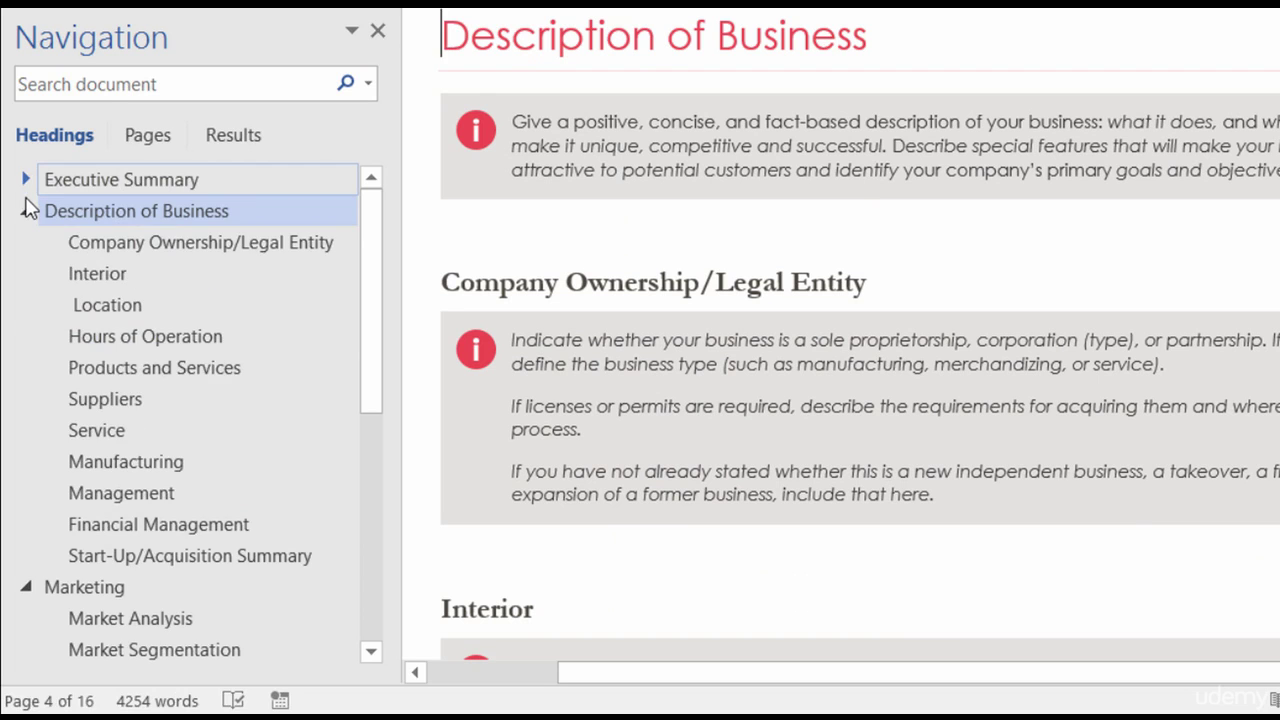
pyautogui.click(26, 212)
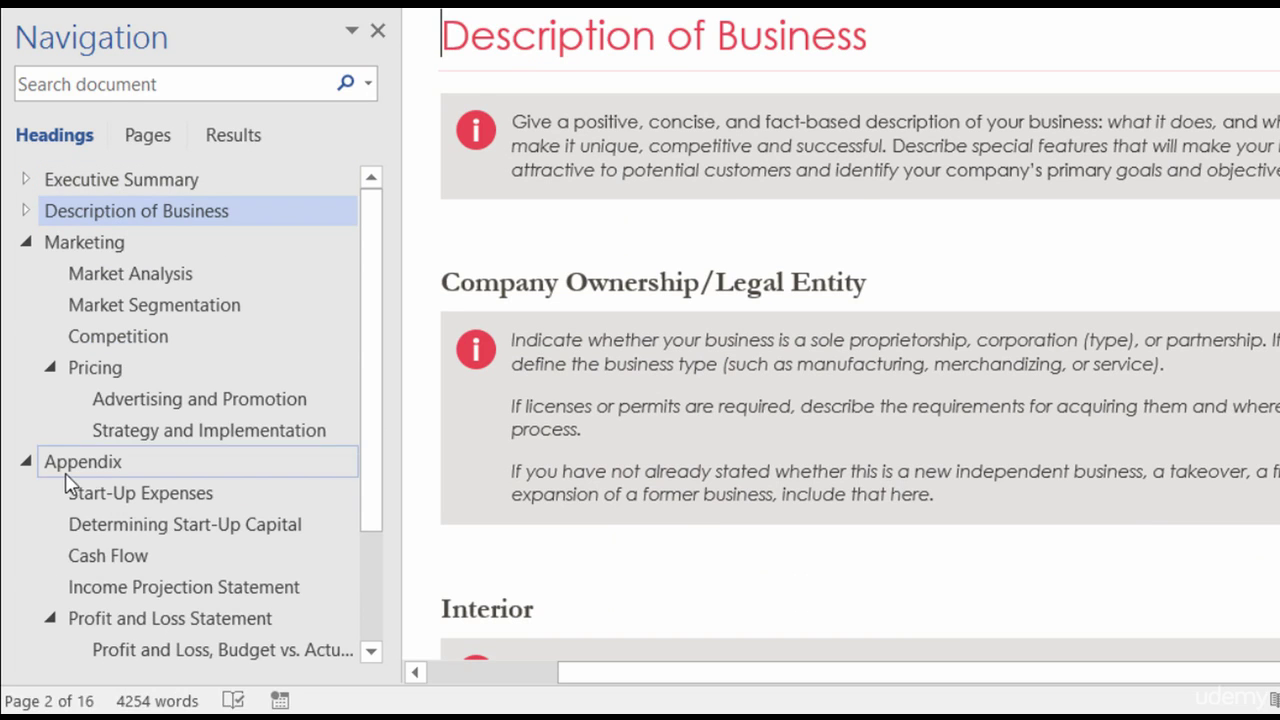
pyautogui.click(26, 463)
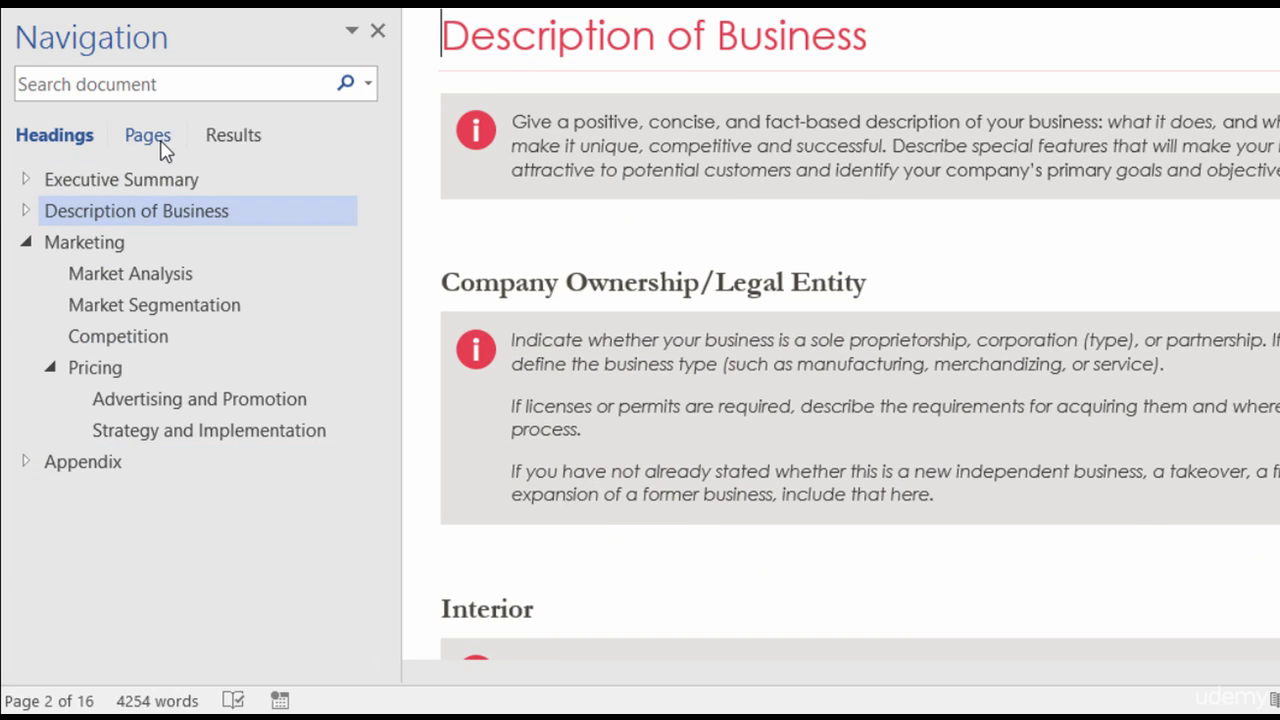
# Step: Open the heading options for Marketing in the outline
pyautogui.rightClick(169, 261)
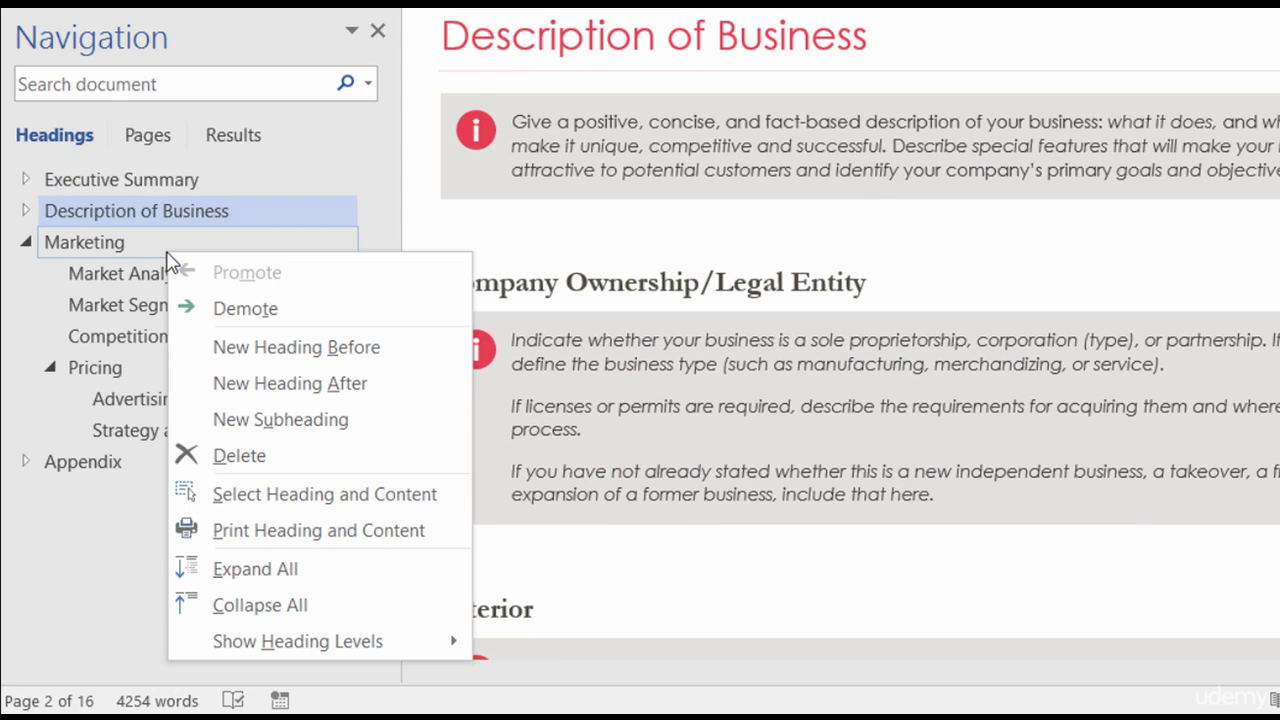